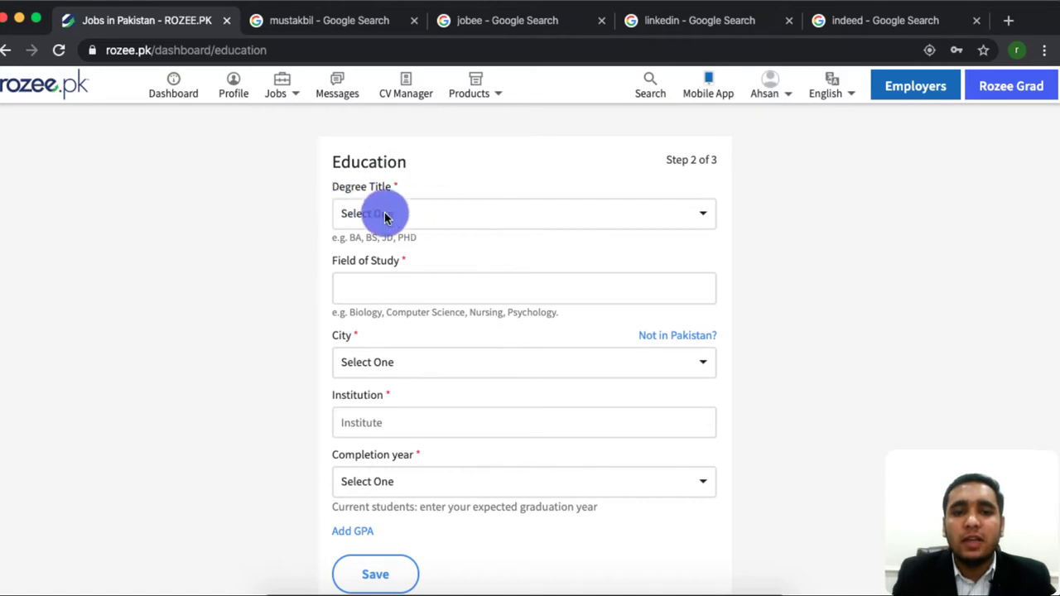
Step: Set the degree title to Matriculation/O-Level and the field of study to Computer Science
{"action": "left_click", "coordinate": [500, 218]}
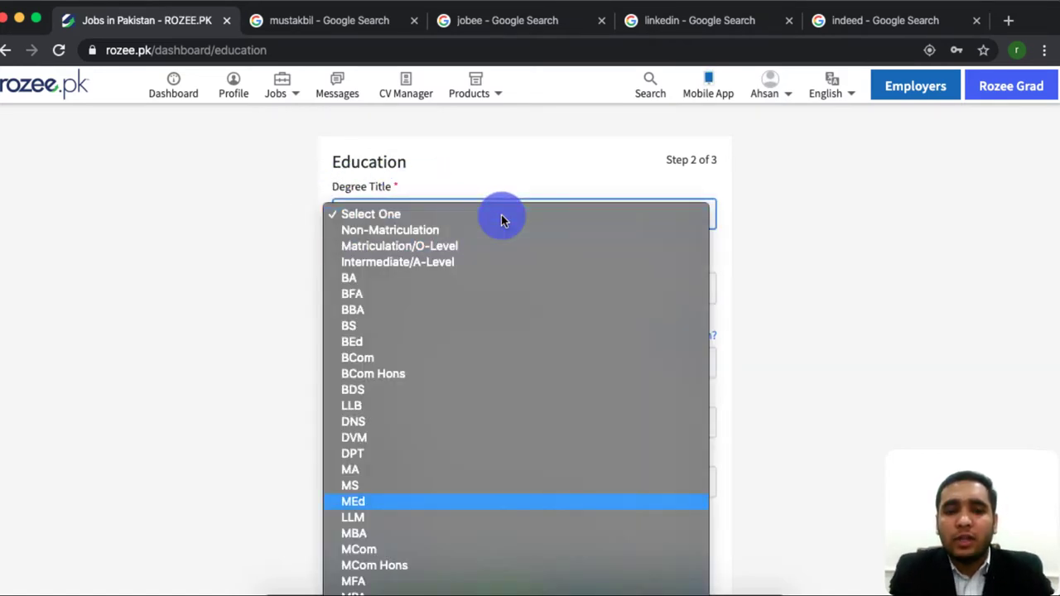
{"action": "scroll", "coordinate": [422, 173], "scroll_direction": "down", "scroll_amount": 3}
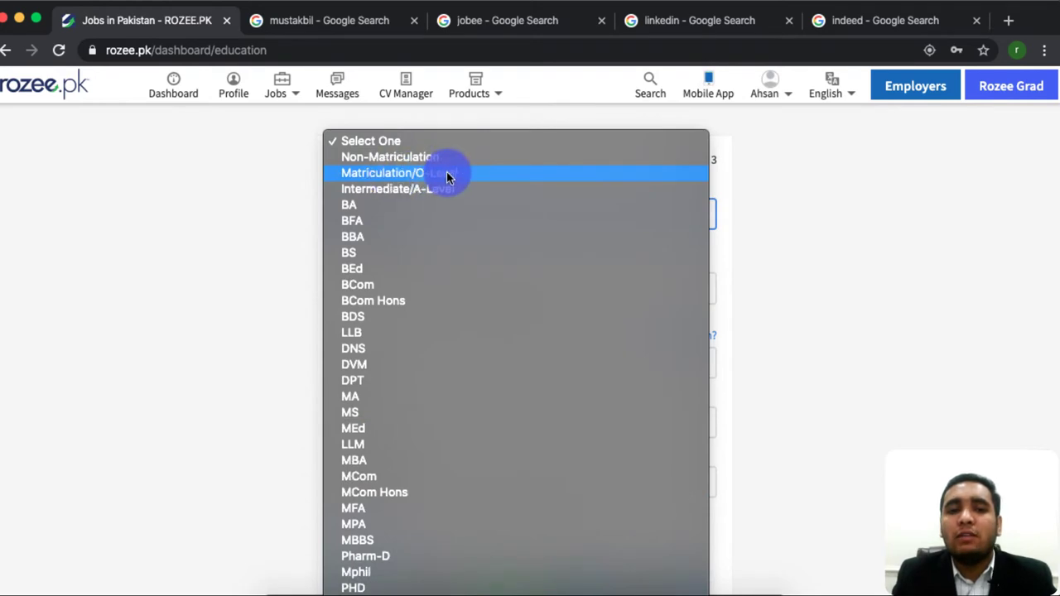
{"action": "left_click", "coordinate": [447, 172]}
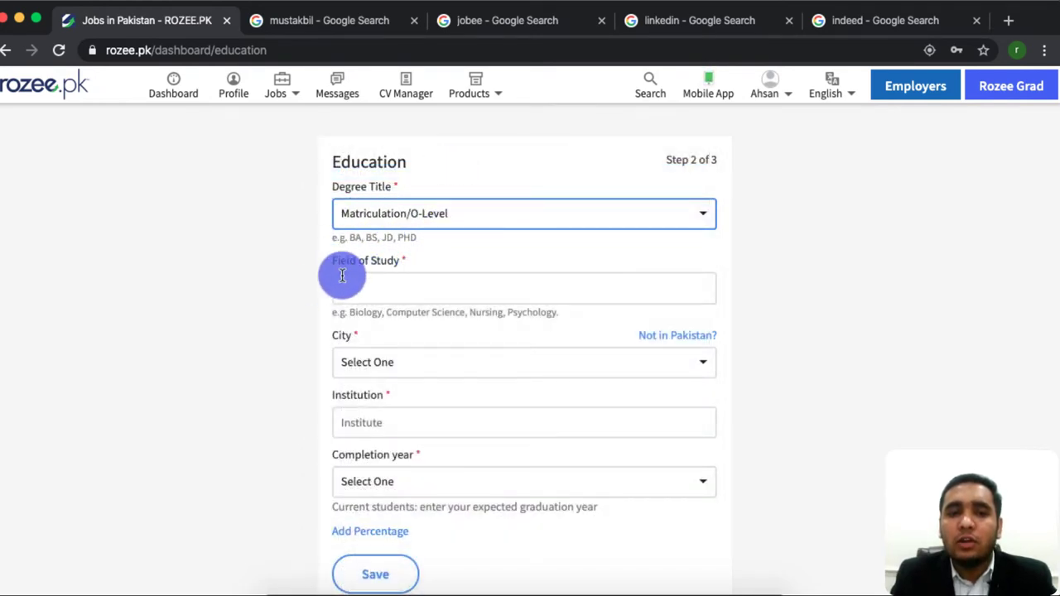
{"action": "left_click", "coordinate": [421, 286]}
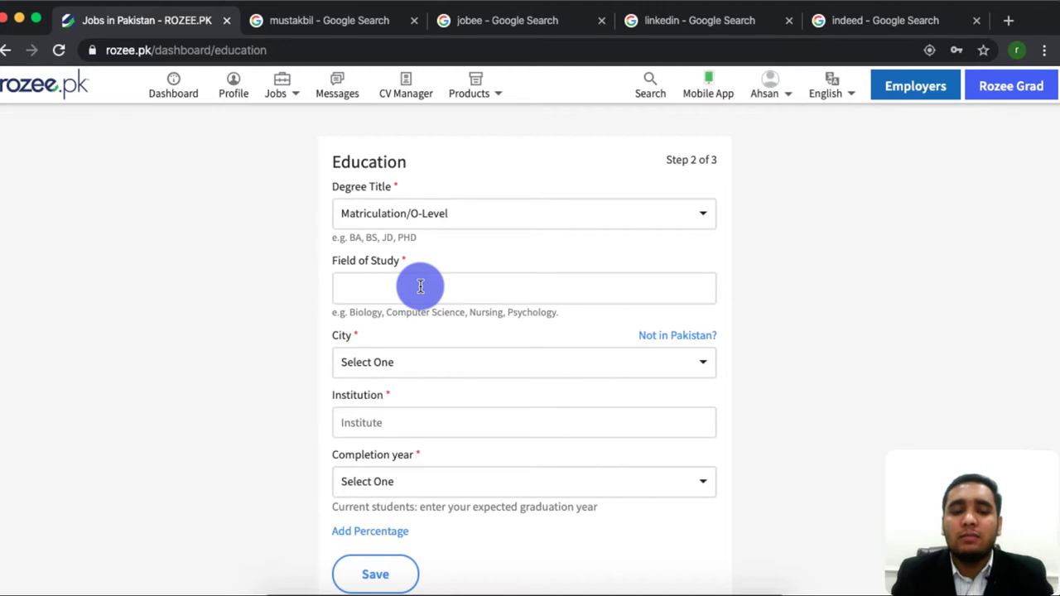
{"action": "type", "text": "Computer Science"}
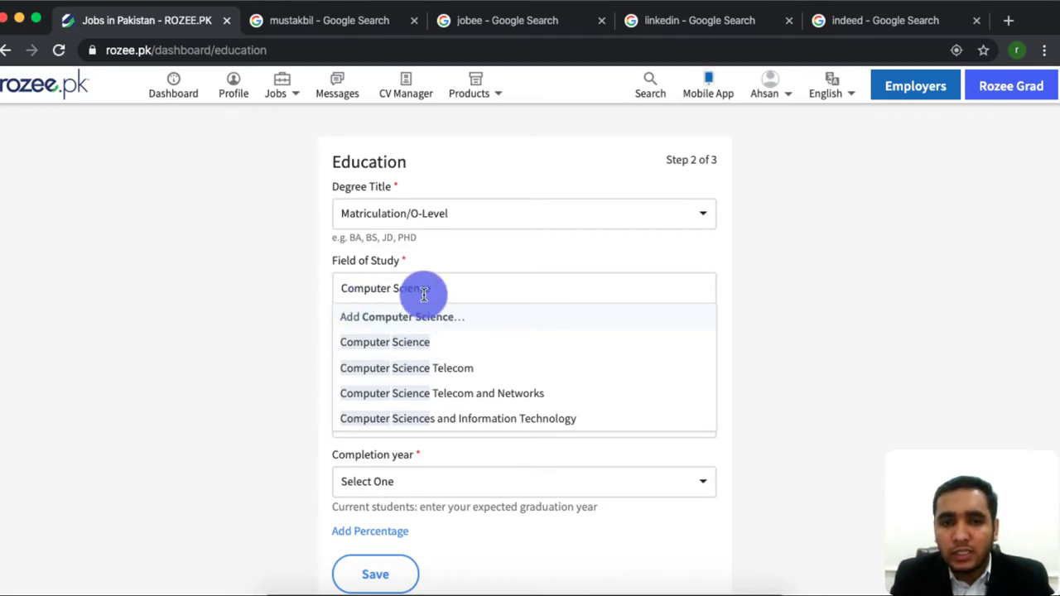
{"action": "left_click", "coordinate": [398, 346]}
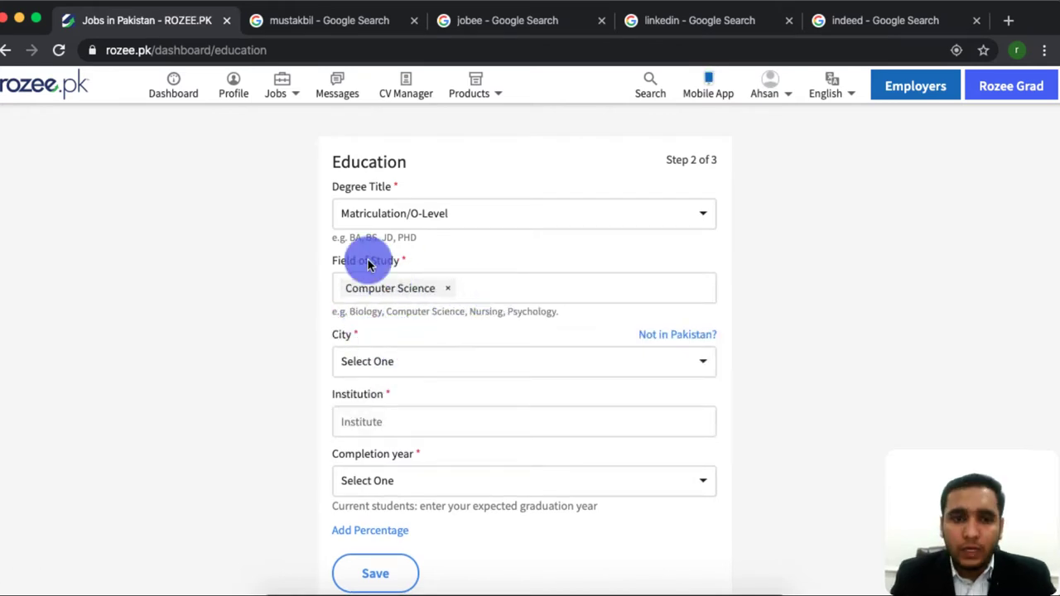
Step: Set the city to Lahore and the institution to the suggested Government Comprehensive Higher Secondary School Lahore
{"action": "left_click", "coordinate": [413, 362]}
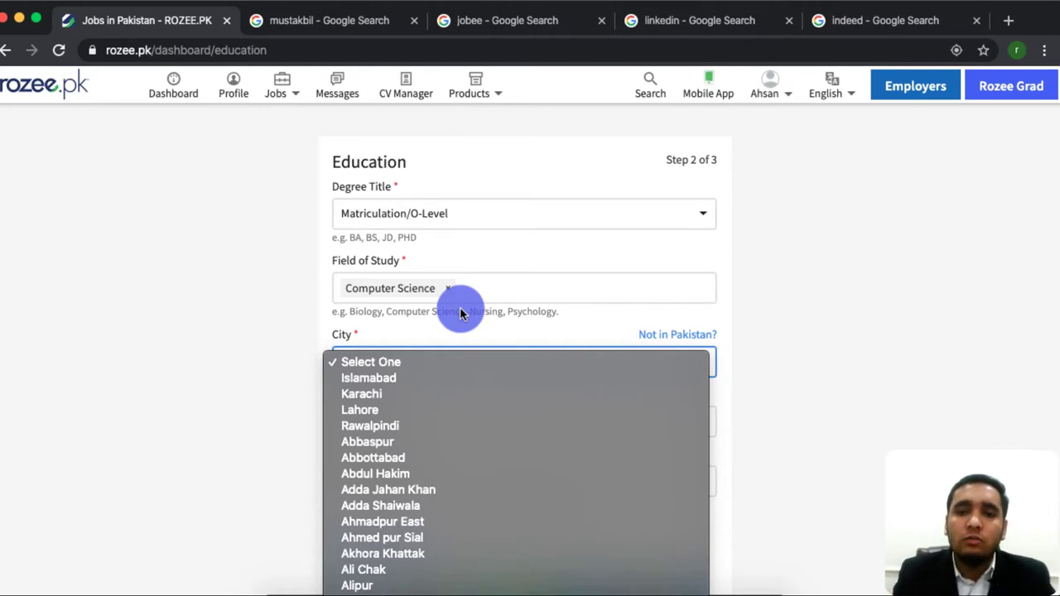
{"action": "left_click", "coordinate": [398, 410]}
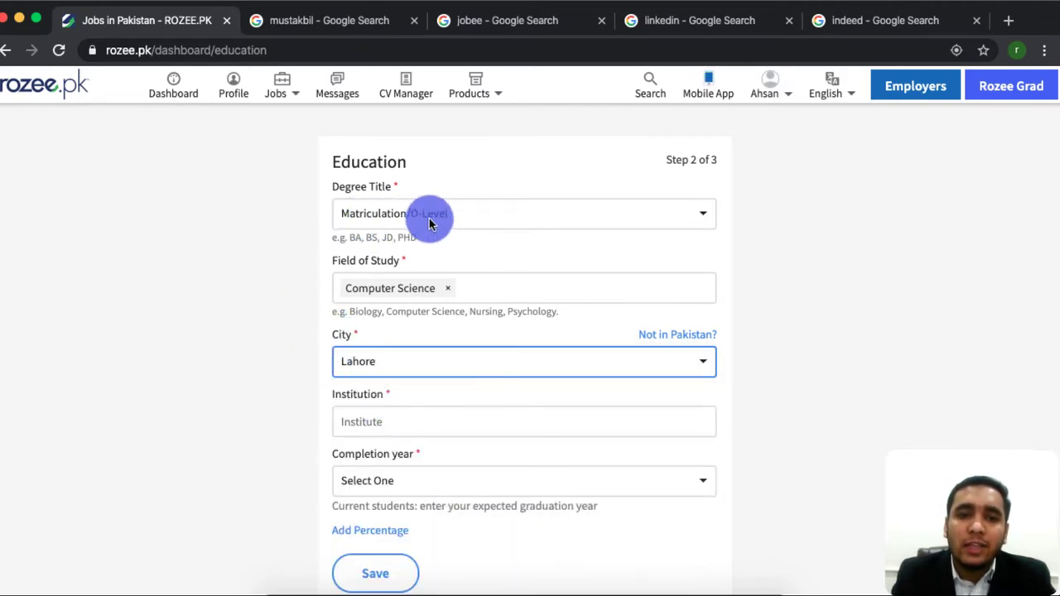
{"action": "scroll", "coordinate": [398, 347], "scroll_direction": "down", "scroll_amount": 3}
{"action": "scroll", "coordinate": [373, 373], "scroll_direction": "up", "scroll_amount": 3}
{"action": "left_click", "coordinate": [351, 399]}
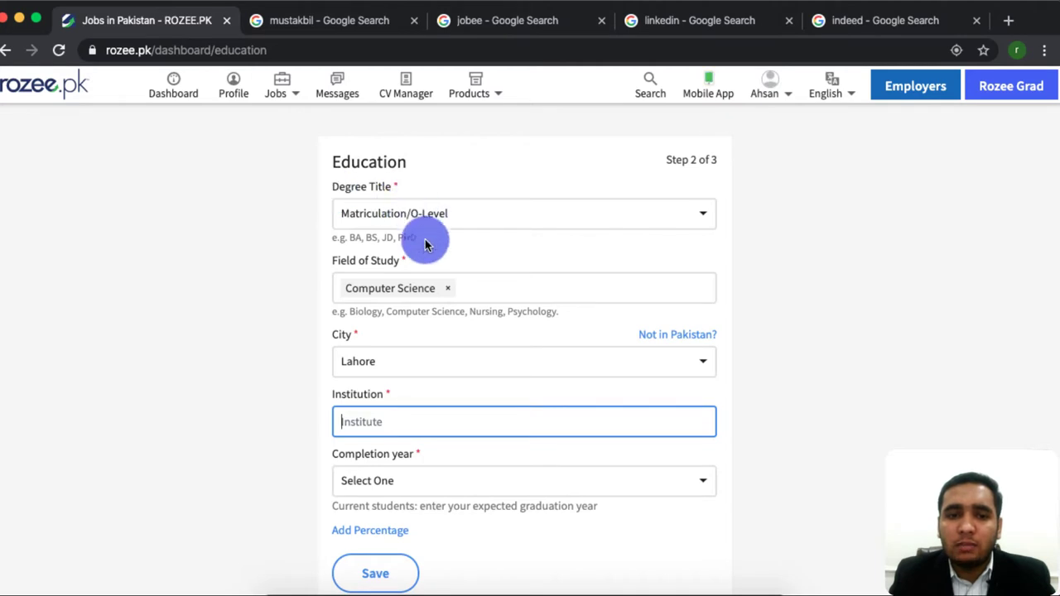
{"action": "type", "text": "comprehensive higher secondary school"}
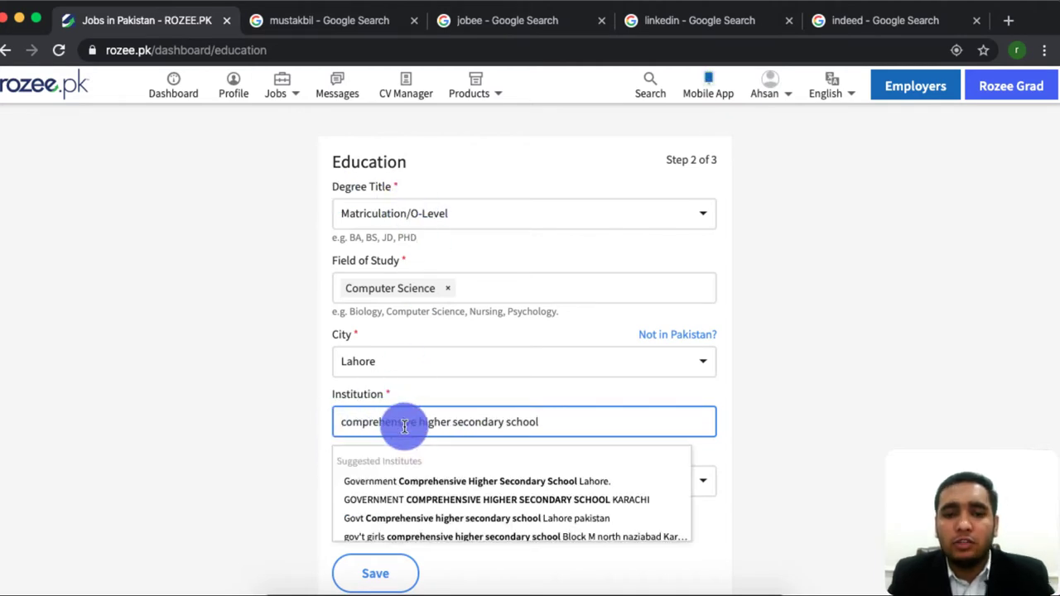
{"action": "left_click", "coordinate": [477, 481]}
Step: Set the completion year of the Matriculation/O-Level education to 2015
{"action": "scroll", "coordinate": [307, 253], "scroll_direction": "down", "scroll_amount": 2}
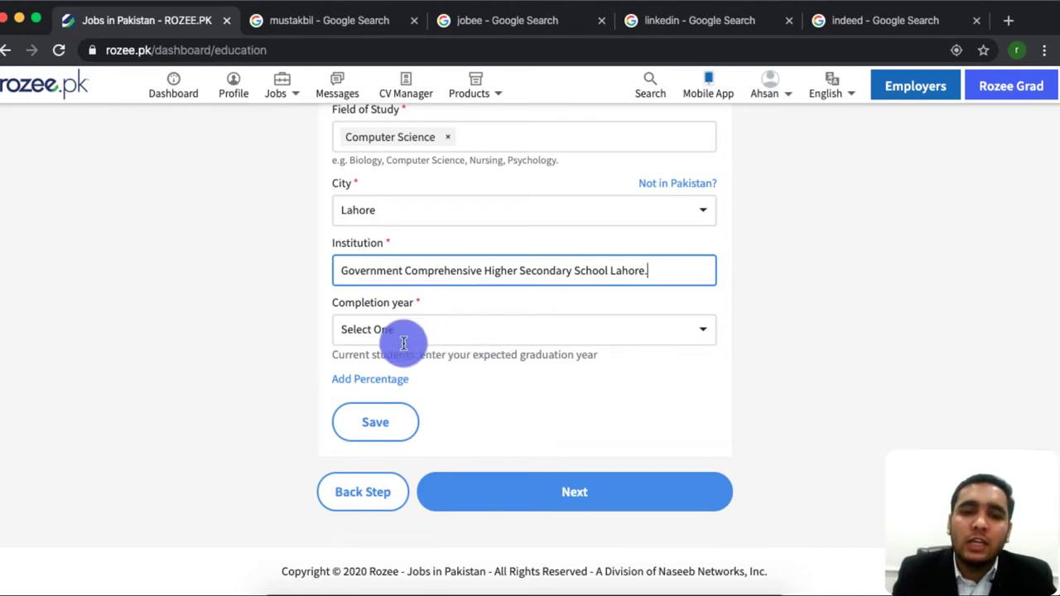
{"action": "left_click", "coordinate": [468, 331]}
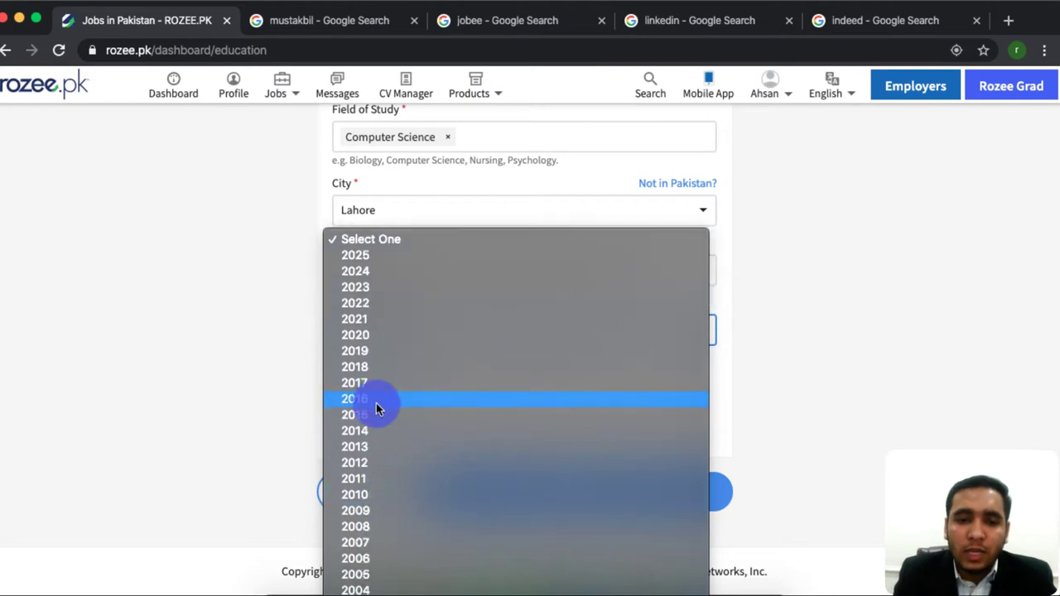
{"action": "left_click", "coordinate": [371, 420]}
{"action": "left_click", "coordinate": [376, 422]}
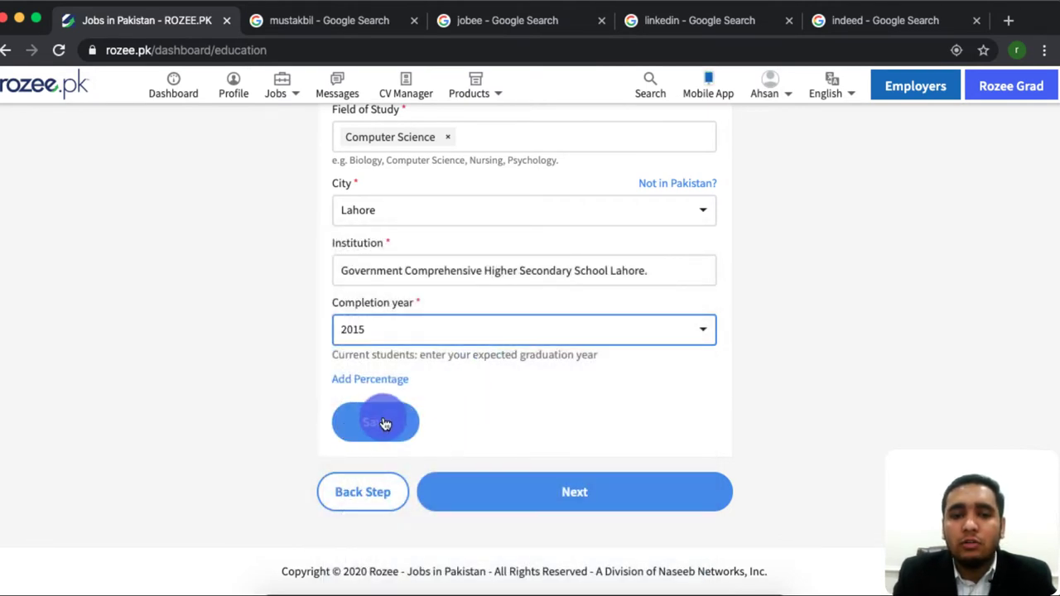
Step: Add a percentage of 88 to the Matriculation/O-Level education and save the entry
{"action": "left_click", "coordinate": [364, 379]}
{"action": "left_click", "coordinate": [362, 365]}
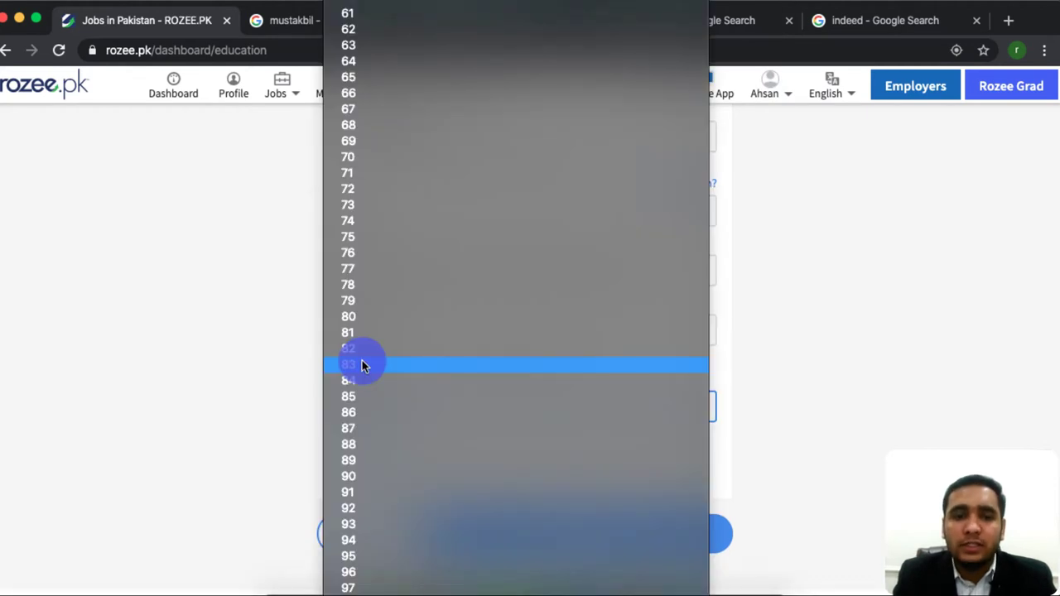
{"action": "left_click", "coordinate": [394, 448]}
{"action": "left_click", "coordinate": [375, 469]}
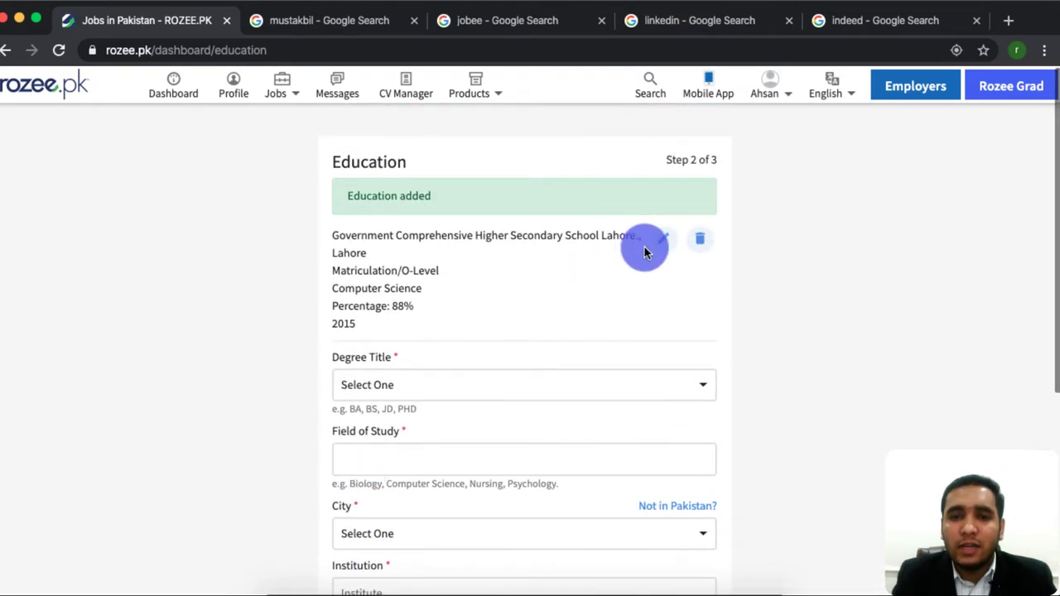
Step: Reopen the saved Matriculation/O-Level education entry for editing and save it again
{"action": "scroll", "coordinate": [490, 466], "scroll_direction": "down", "scroll_amount": 5}
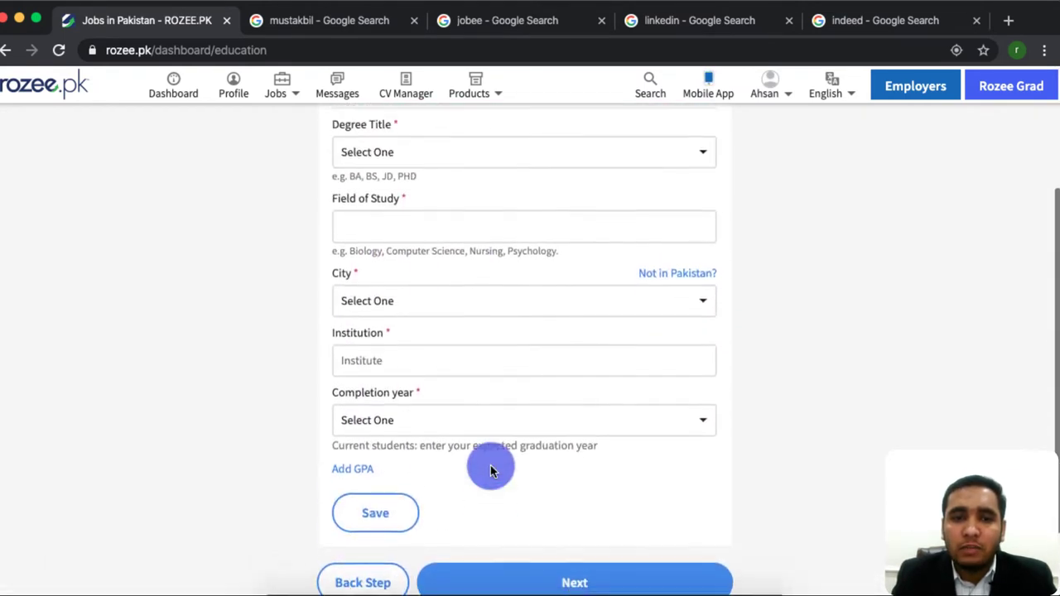
{"action": "scroll", "coordinate": [364, 260], "scroll_direction": "up", "scroll_amount": 4}
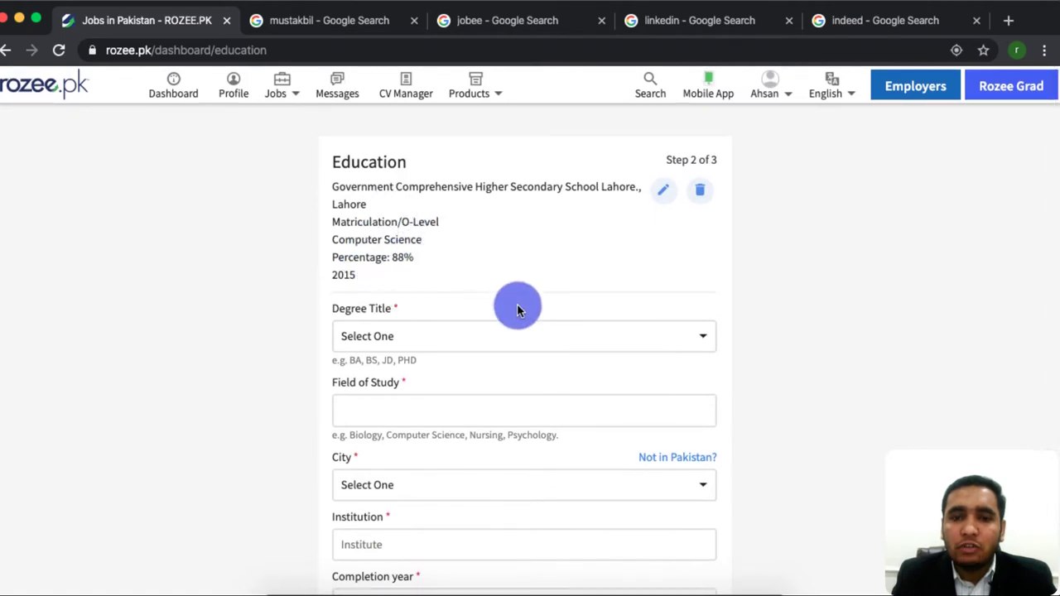
{"action": "scroll", "coordinate": [468, 510], "scroll_direction": "down", "scroll_amount": 1}
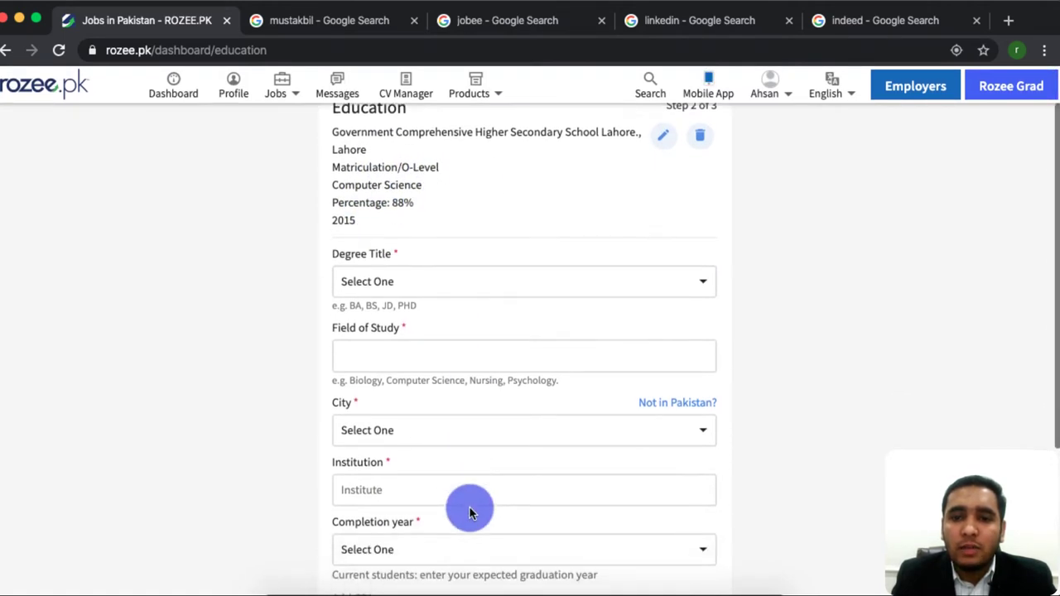
{"action": "scroll", "coordinate": [436, 416], "scroll_direction": "up", "scroll_amount": 1}
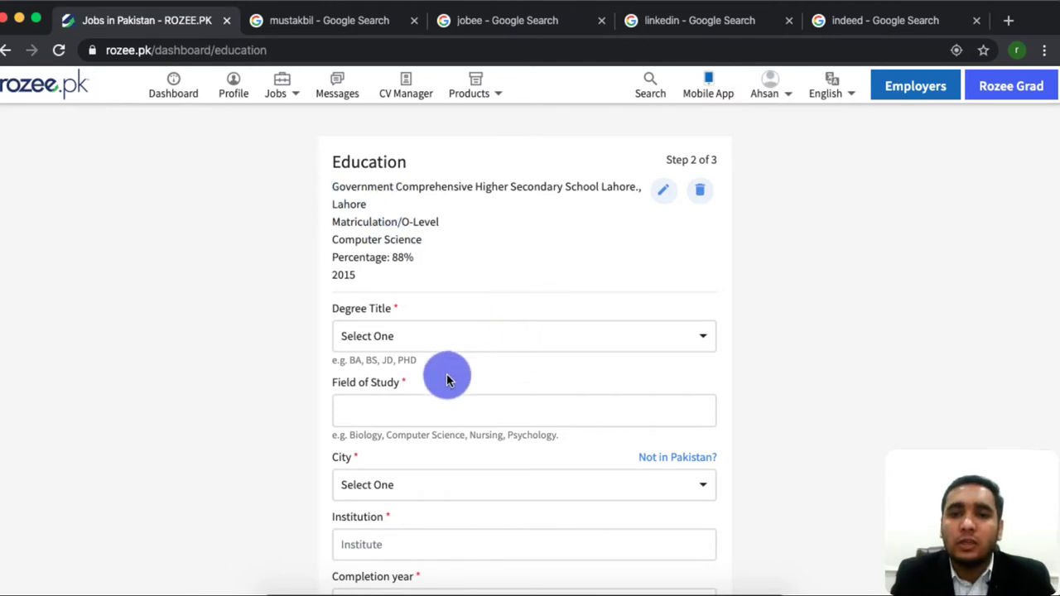
{"action": "scroll", "coordinate": [444, 438], "scroll_direction": "down", "scroll_amount": 1}
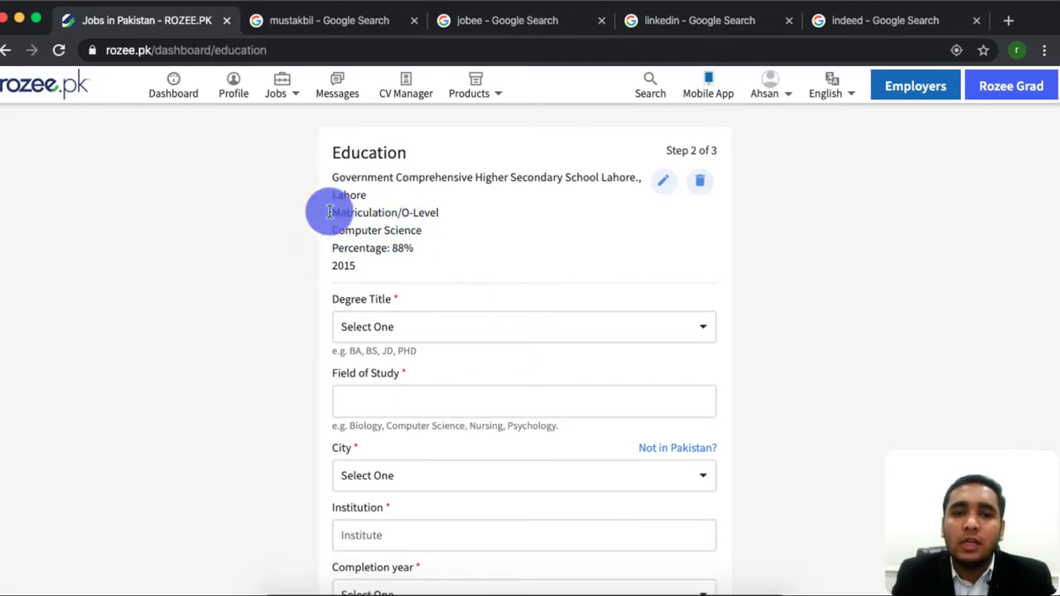
{"action": "left_click", "coordinate": [663, 180]}
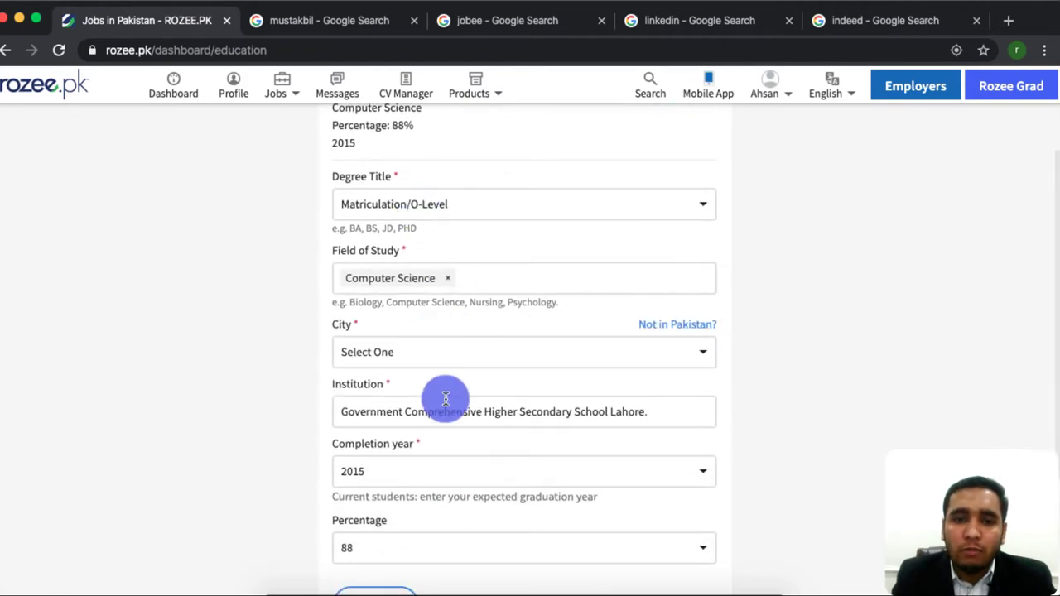
{"action": "scroll", "coordinate": [445, 397], "scroll_direction": "down", "scroll_amount": 3}
{"action": "left_click", "coordinate": [374, 421]}
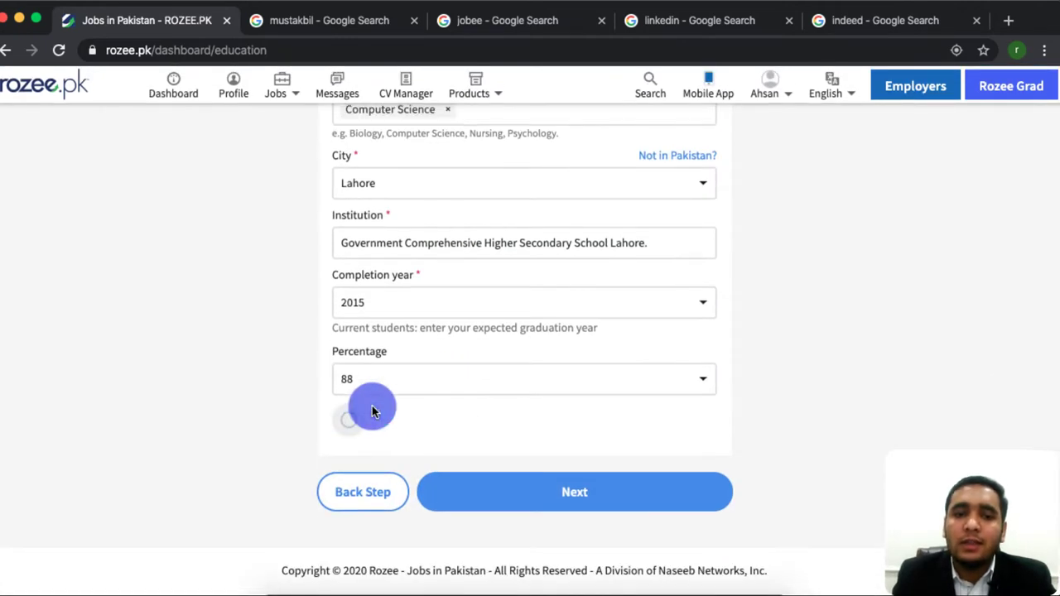
Step: Start a second education entry with the degree title Intermediate/A-Level and the field of study FSC
{"action": "scroll", "coordinate": [579, 373], "scroll_direction": "down", "scroll_amount": 3}
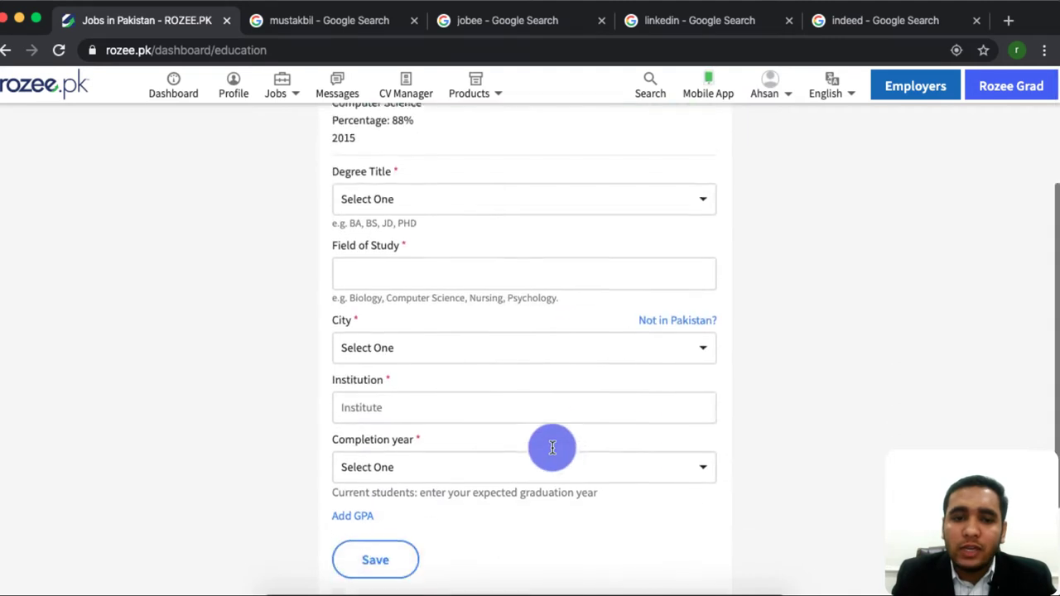
{"action": "scroll", "coordinate": [513, 295], "scroll_direction": "up", "scroll_amount": 2}
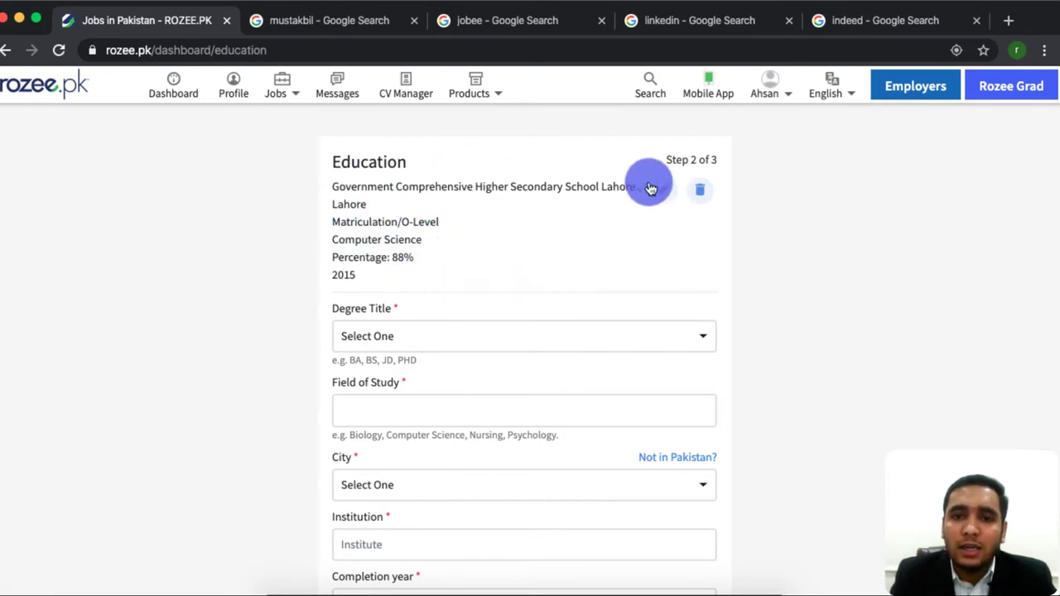
{"action": "scroll", "coordinate": [511, 351], "scroll_direction": "down", "scroll_amount": 5}
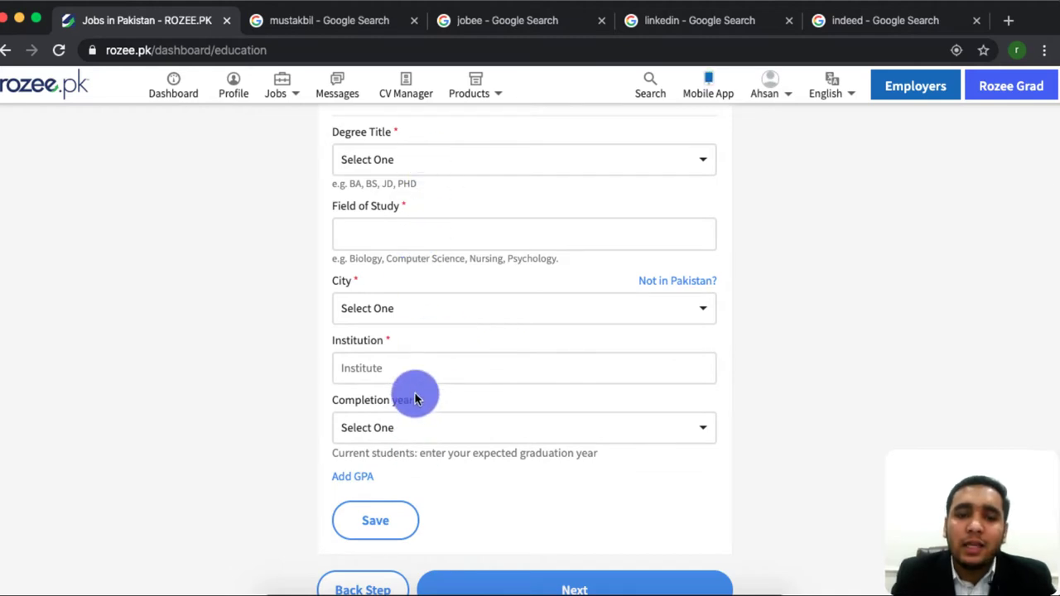
{"action": "scroll", "coordinate": [479, 248], "scroll_direction": "up", "scroll_amount": 2}
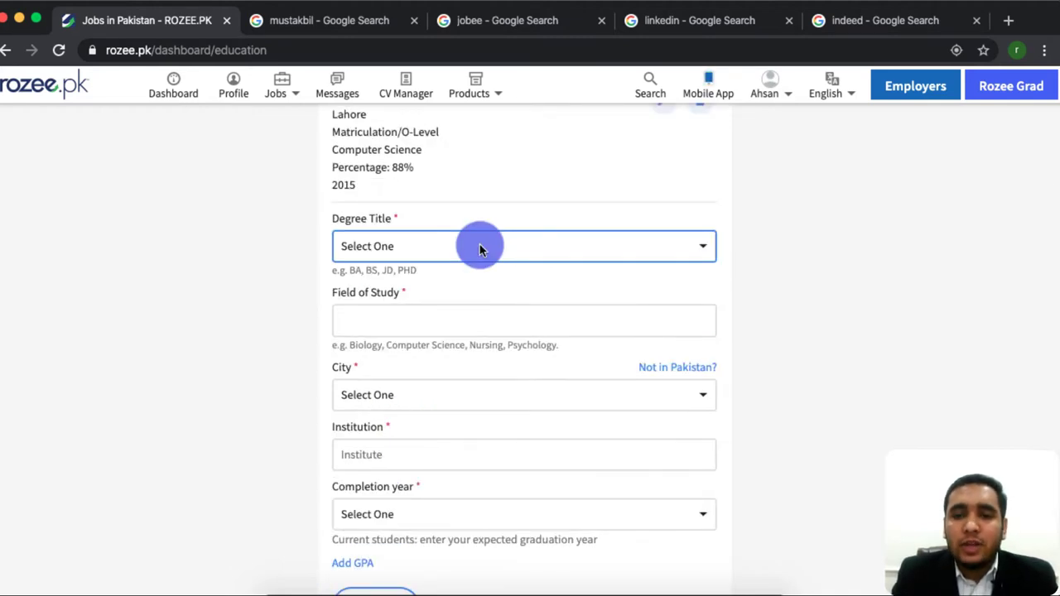
{"action": "left_click", "coordinate": [480, 246]}
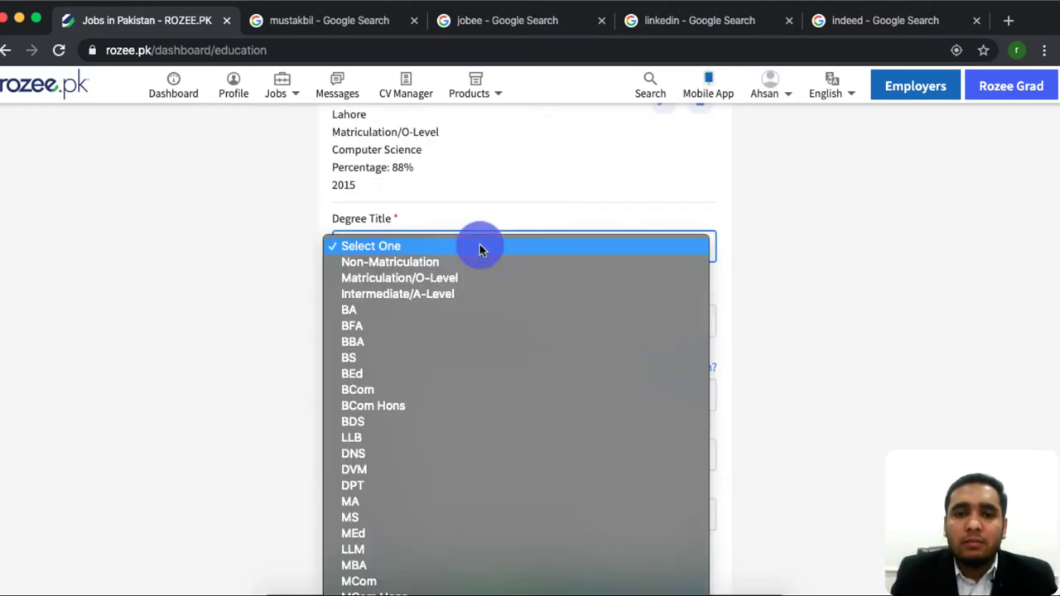
{"action": "left_click", "coordinate": [459, 296]}
{"action": "left_click", "coordinate": [433, 324]}
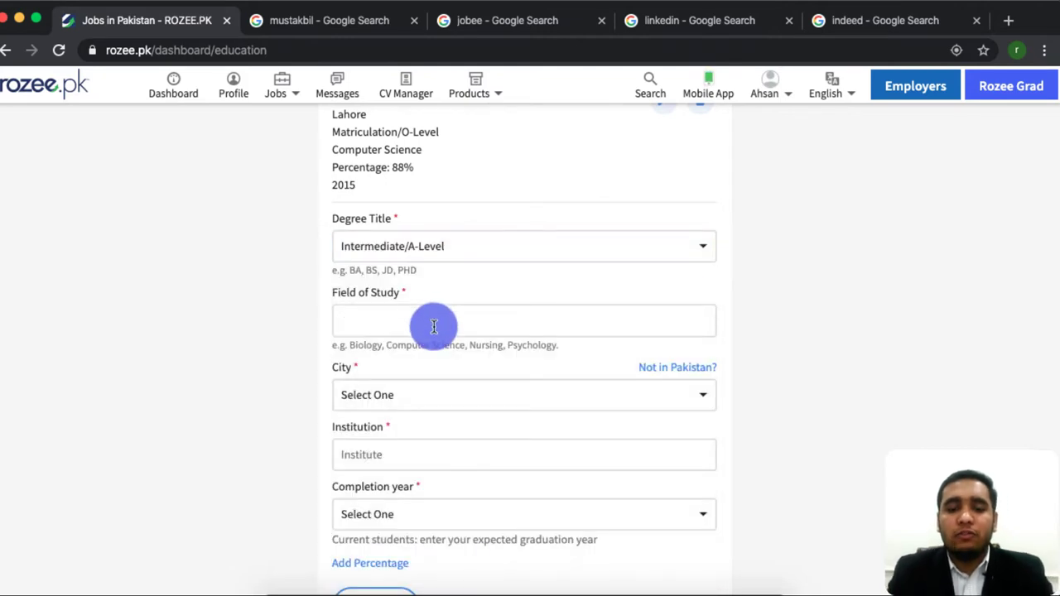
{"action": "type", "text": "FSC"}
{"action": "left_click", "coordinate": [352, 348]}
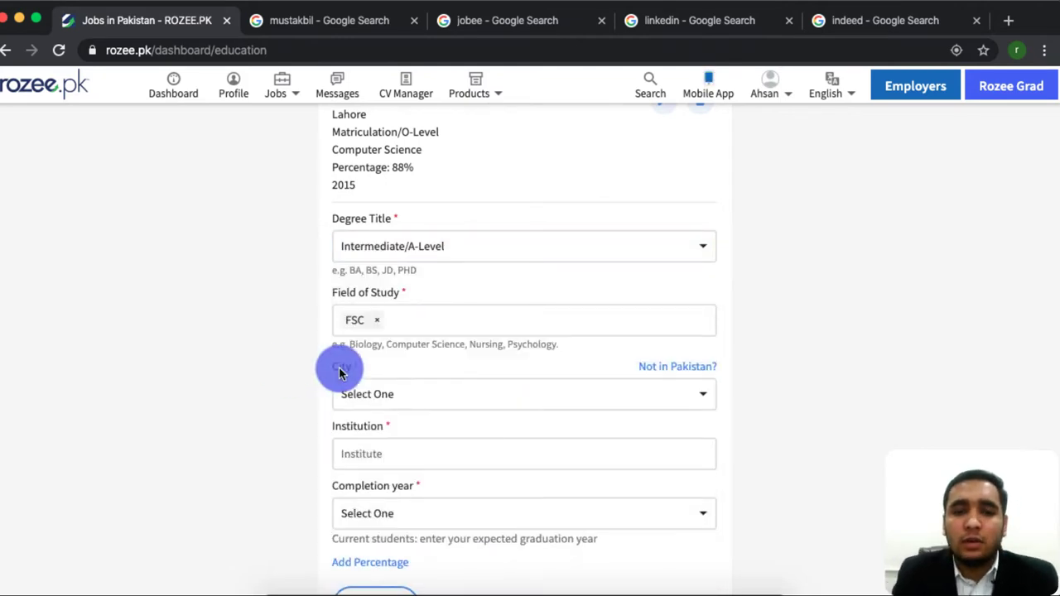
Step: Set the second entry's city to Lahore and its institution to the suggested Government shalimar college bagbanpura
{"action": "left_click", "coordinate": [418, 399]}
{"action": "left_click", "coordinate": [364, 442]}
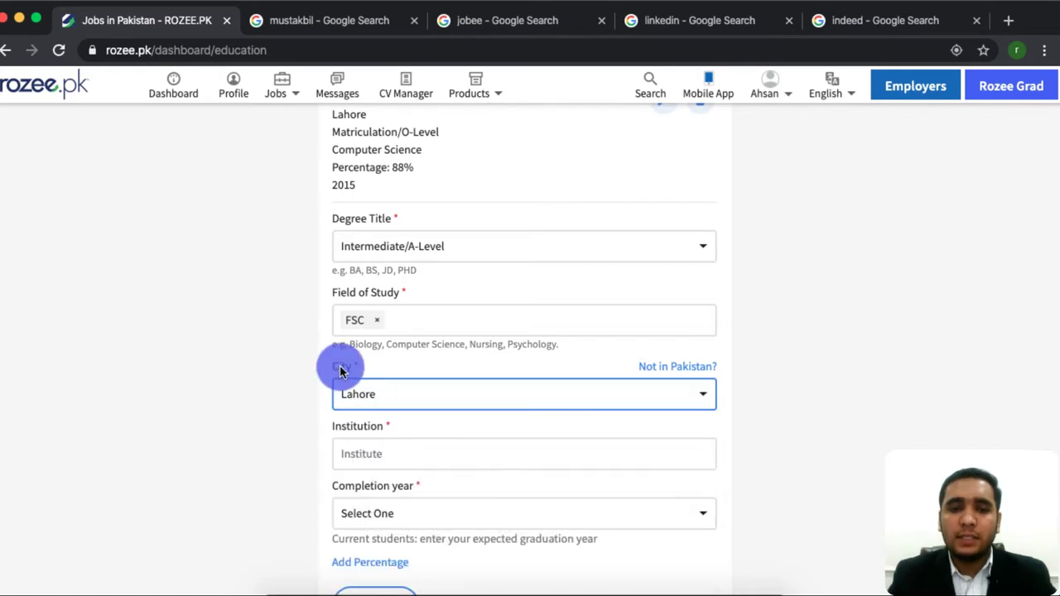
{"action": "left_click", "coordinate": [385, 444]}
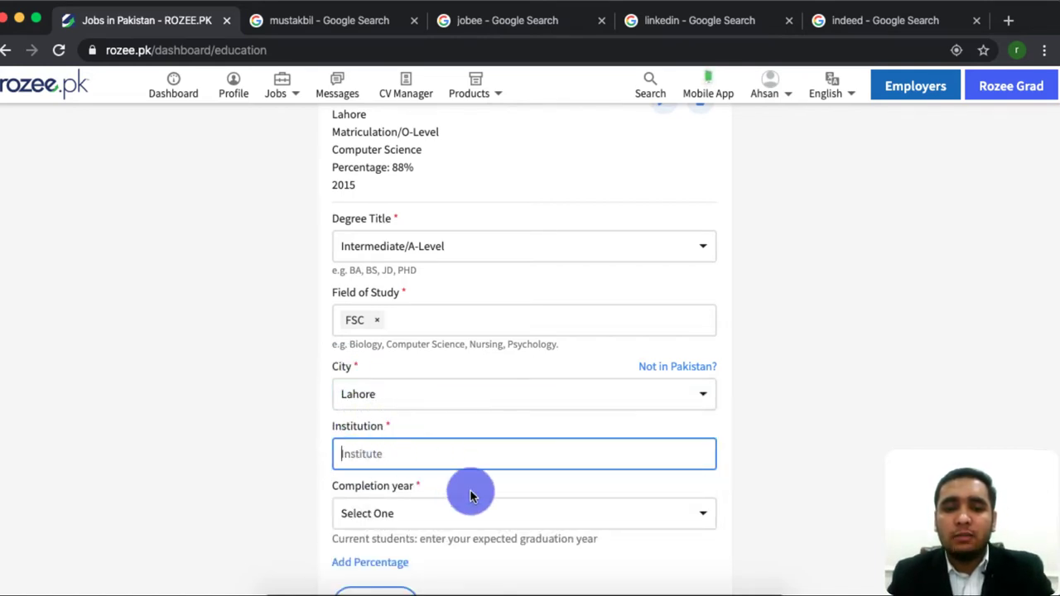
{"action": "type", "text": "shalimar college"}
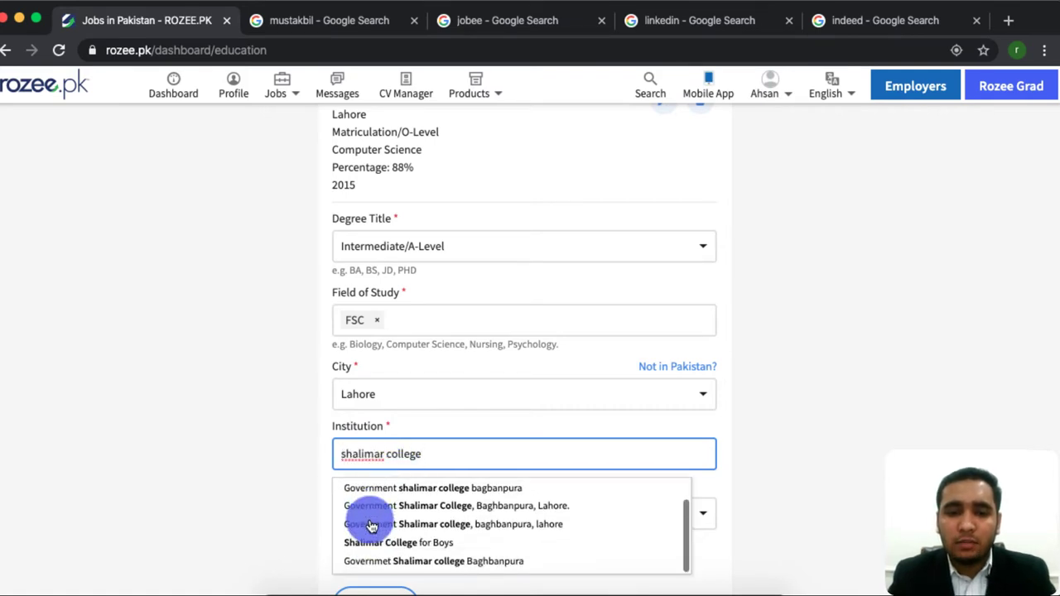
{"action": "left_click", "coordinate": [438, 495]}
Step: Set the completion year of the Intermediate/A-Level education to 2017
{"action": "scroll", "coordinate": [378, 243], "scroll_direction": "down", "scroll_amount": 2}
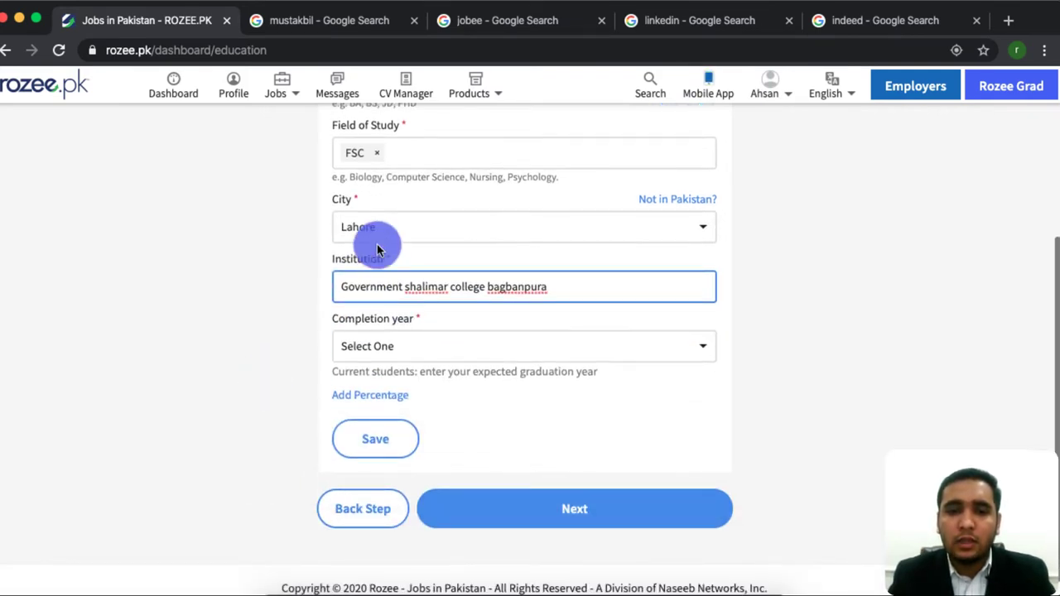
{"action": "left_click", "coordinate": [418, 347]}
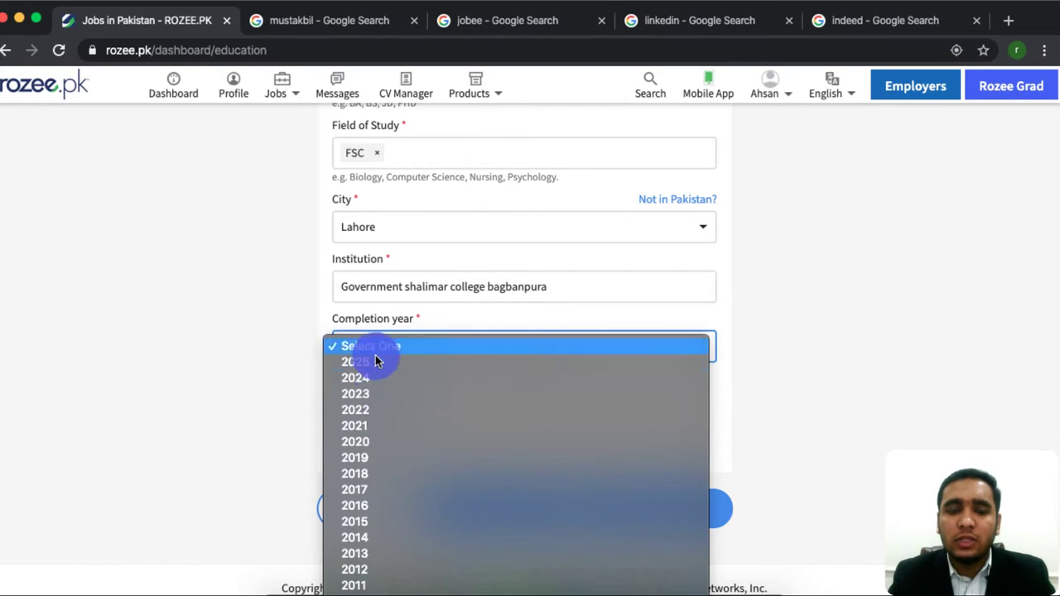
{"action": "left_click", "coordinate": [389, 491]}
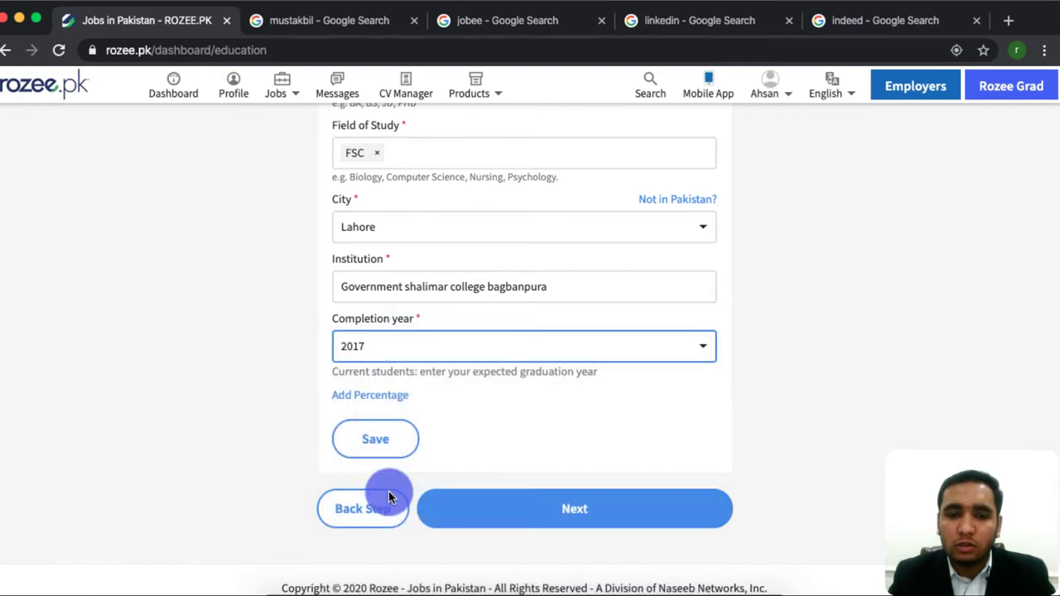
Step: Add a percentage of 83 to the Intermediate/A-Level education entry and save it
{"action": "left_click", "coordinate": [374, 397]}
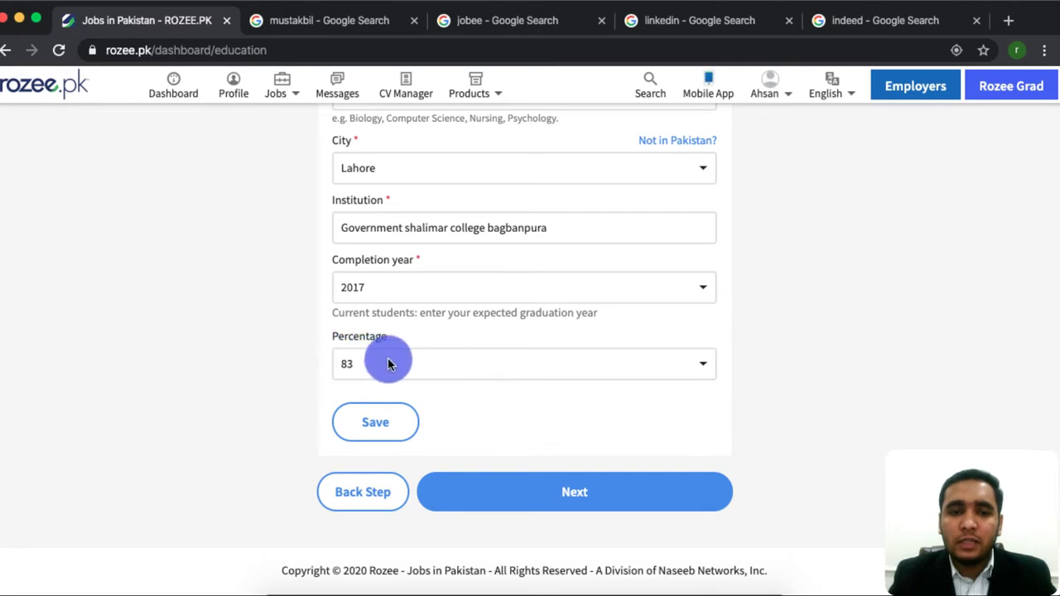
{"action": "left_click", "coordinate": [408, 418]}
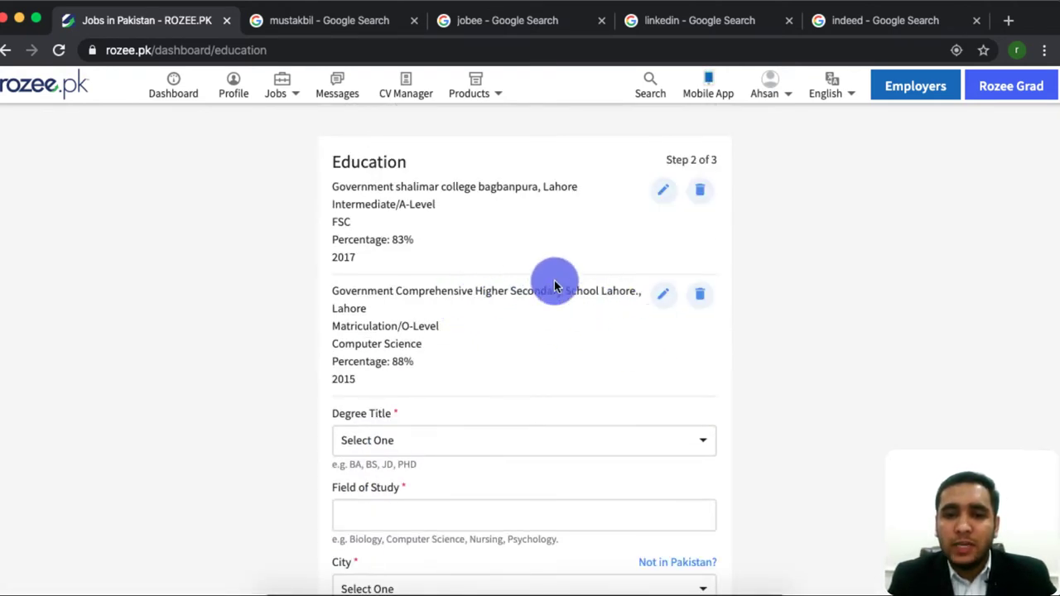
Step: Review the saved education entries and the blank entry form, and continue to the Experience step
{"action": "scroll", "coordinate": [559, 425], "scroll_direction": "down", "scroll_amount": 1}
{"action": "scroll", "coordinate": [560, 424], "scroll_direction": "down", "scroll_amount": 3}
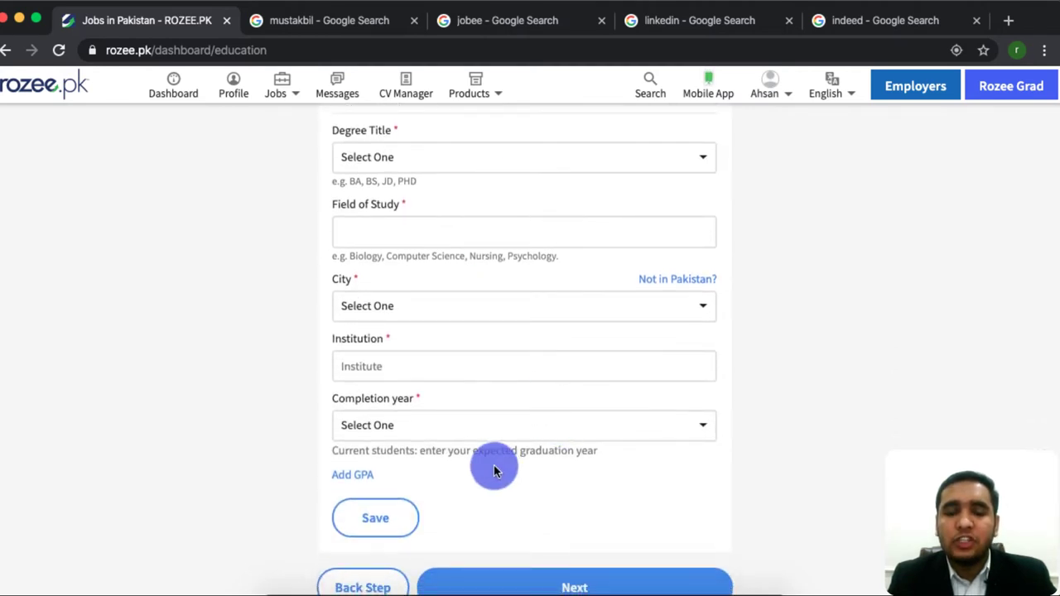
{"action": "scroll", "coordinate": [441, 321], "scroll_direction": "up", "scroll_amount": 1}
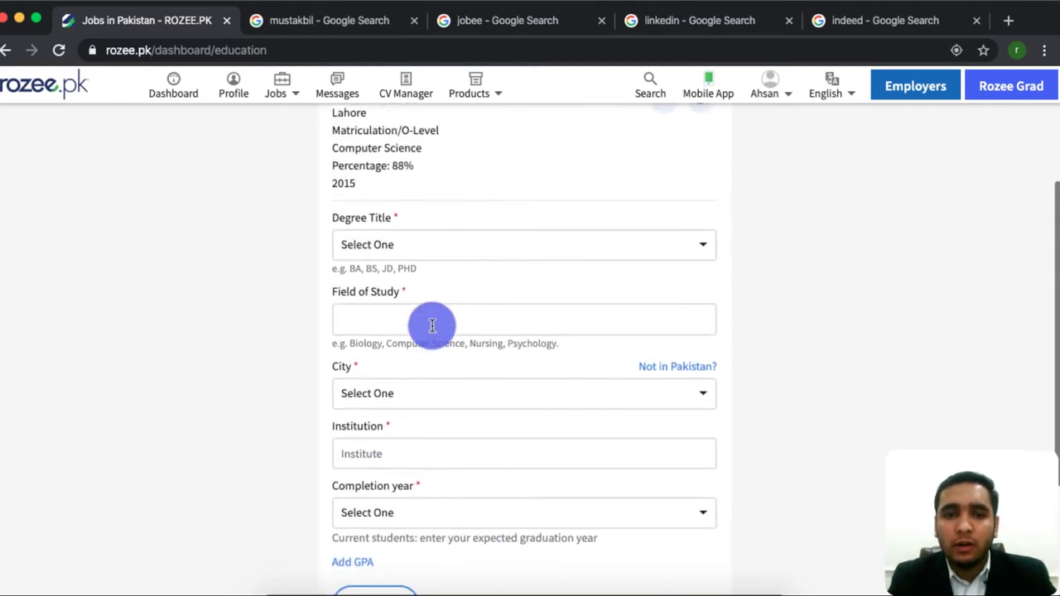
{"action": "scroll", "coordinate": [437, 322], "scroll_direction": "down", "scroll_amount": 1}
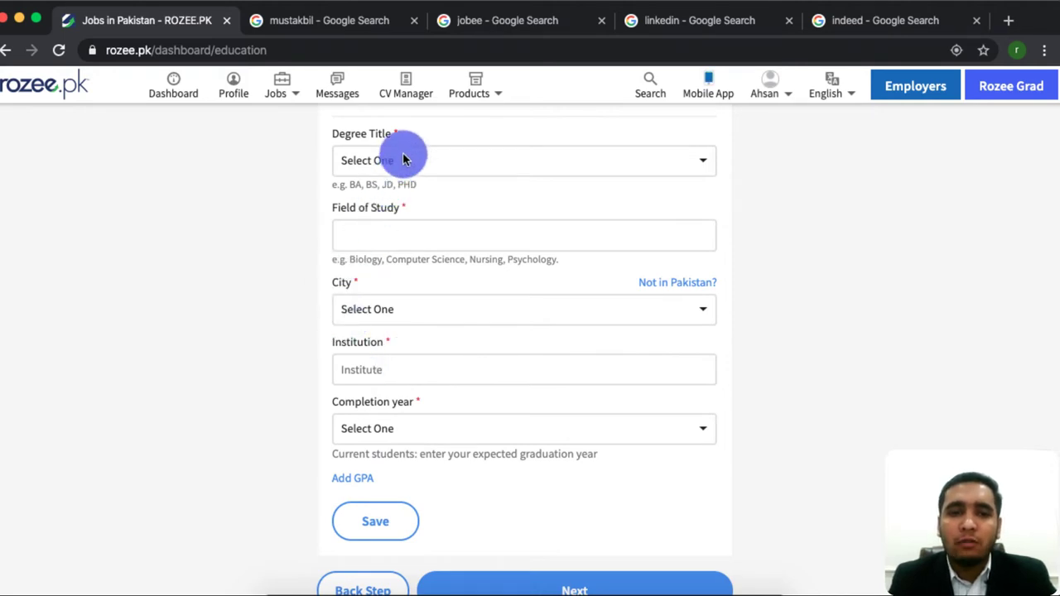
{"action": "scroll", "coordinate": [451, 406], "scroll_direction": "down", "scroll_amount": 1}
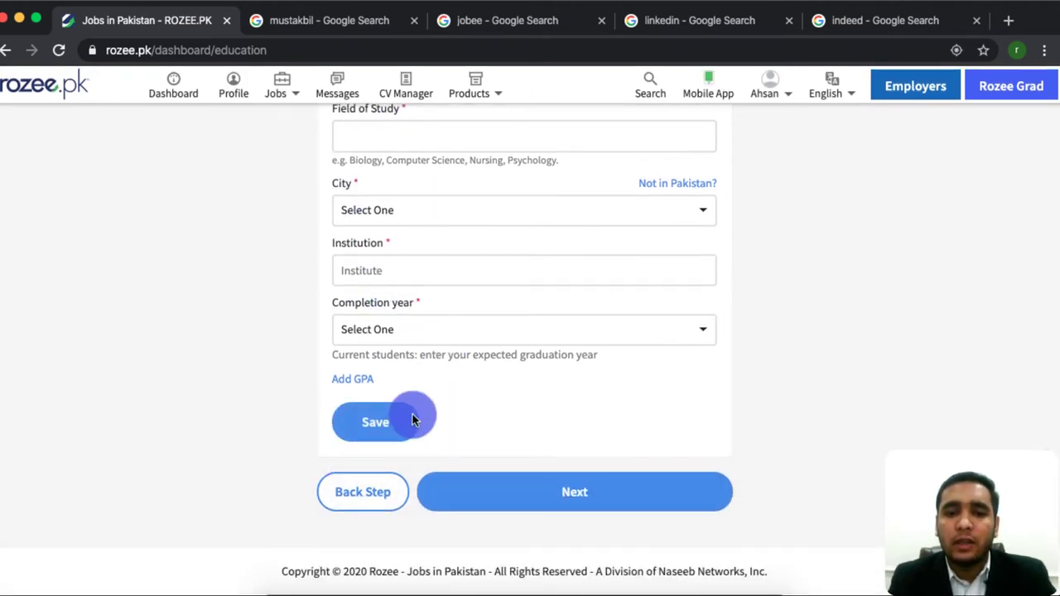
{"action": "scroll", "coordinate": [497, 182], "scroll_direction": "up", "scroll_amount": 4}
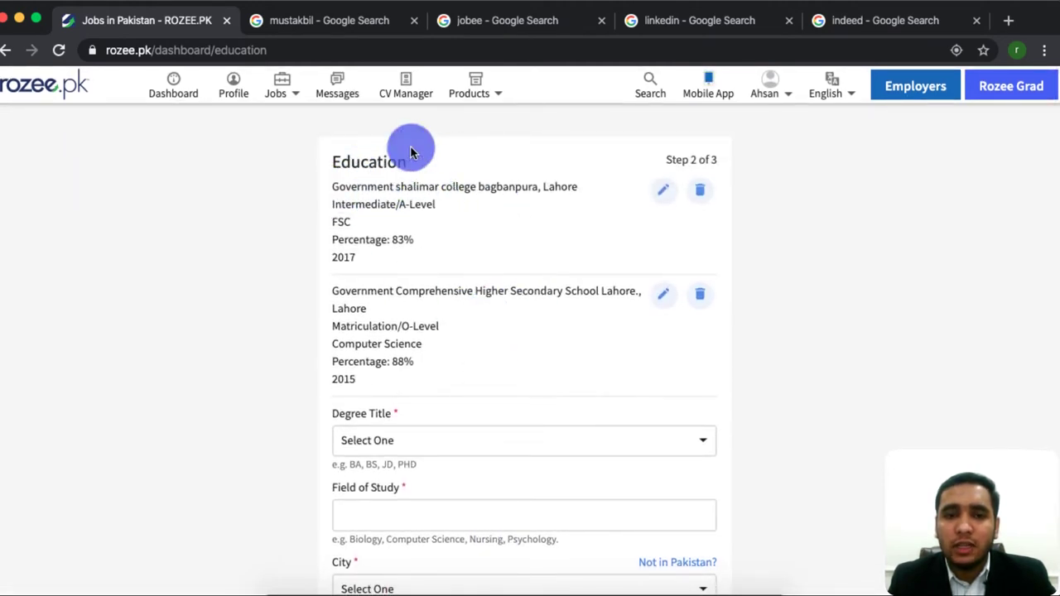
{"action": "scroll", "coordinate": [421, 563], "scroll_direction": "down", "scroll_amount": 4}
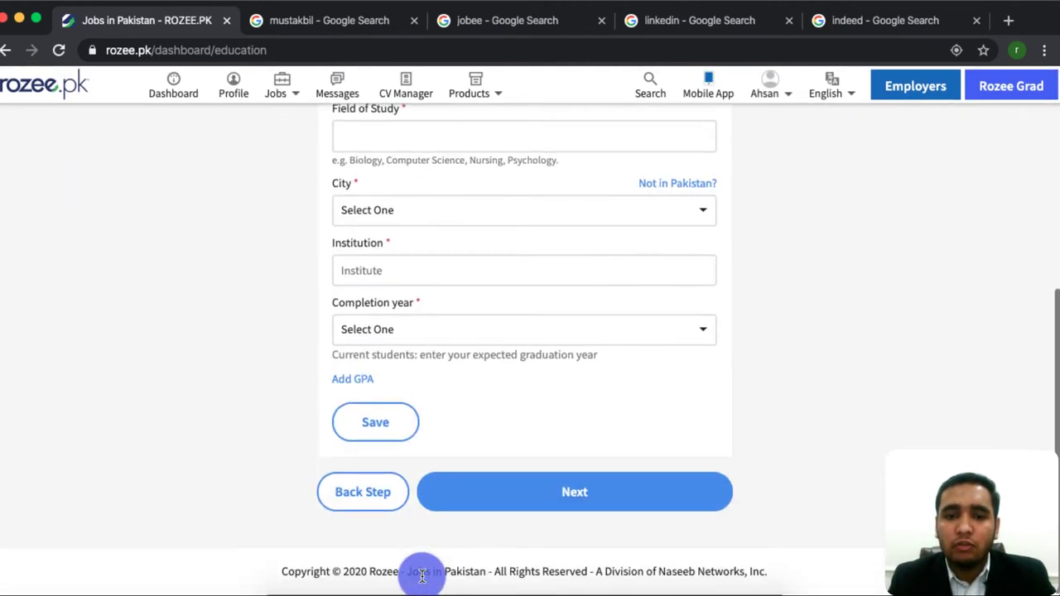
{"action": "left_click", "coordinate": [618, 494]}
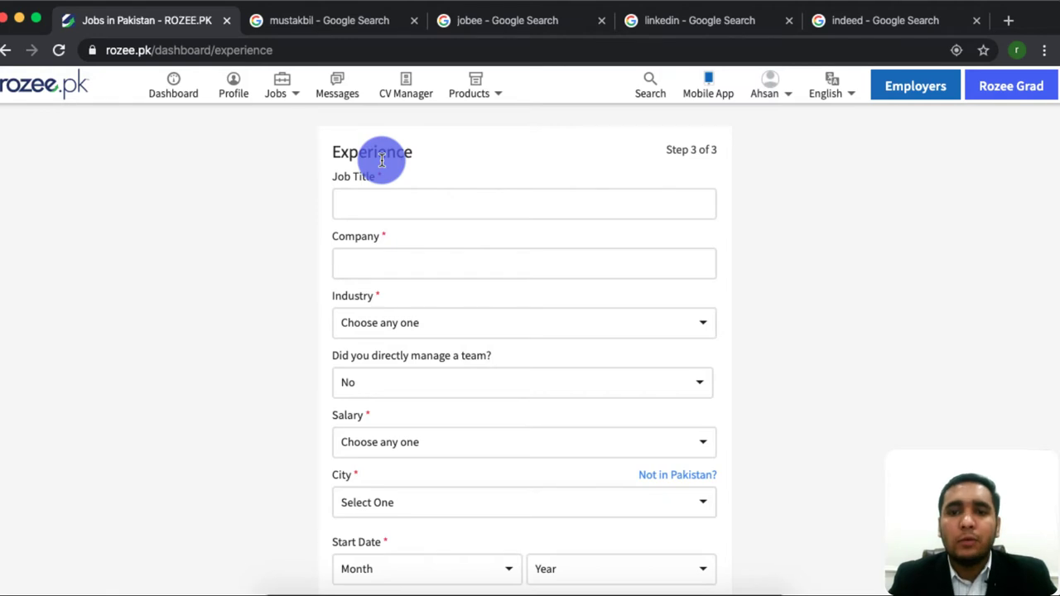
Step: Examine the job title and company fields and the available industry options in the Experience form
{"action": "left_click", "coordinate": [467, 205]}
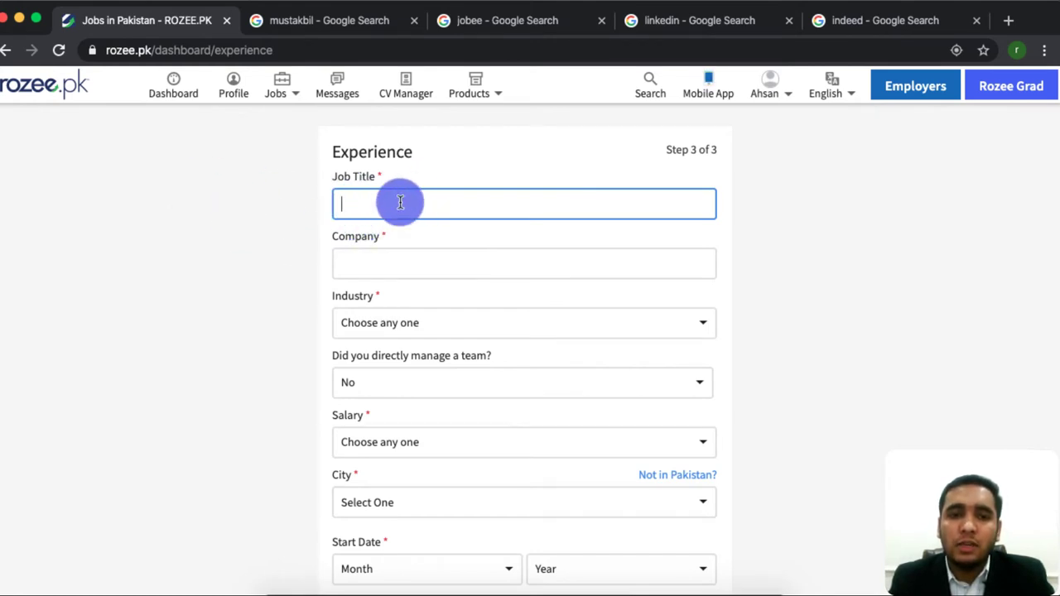
{"action": "left_click", "coordinate": [405, 267]}
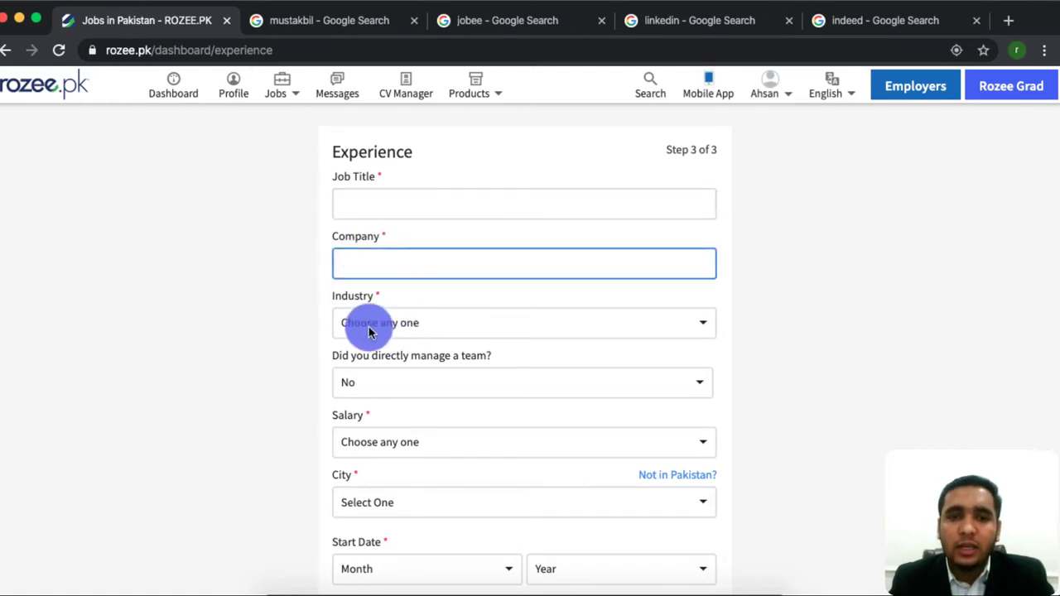
{"action": "left_click", "coordinate": [452, 327]}
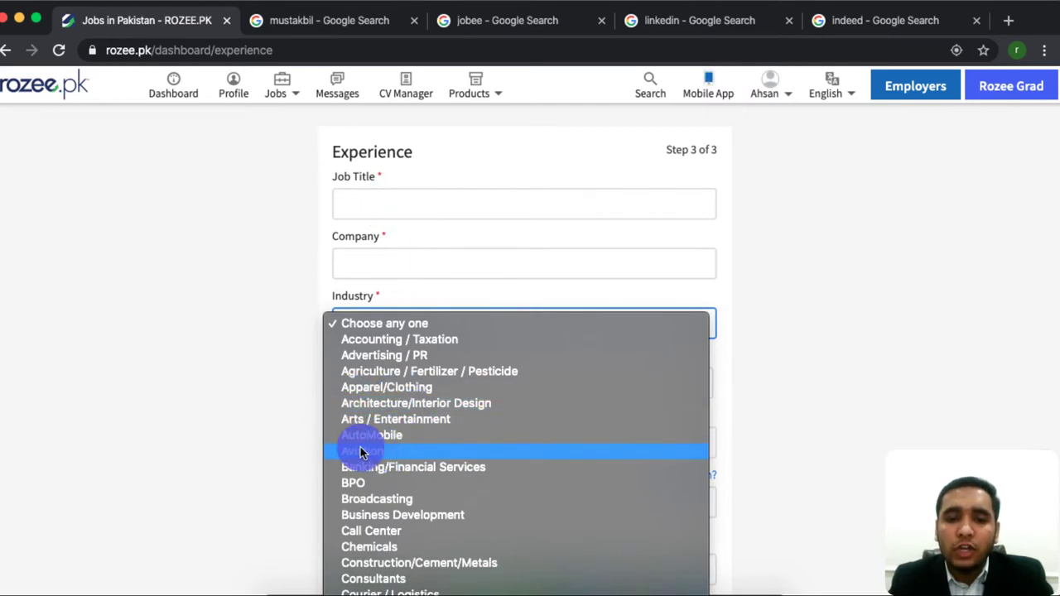
{"action": "scroll", "coordinate": [410, 549], "scroll_direction": "down", "scroll_amount": 2}
{"action": "scroll", "coordinate": [409, 549], "scroll_direction": "down", "scroll_amount": 1}
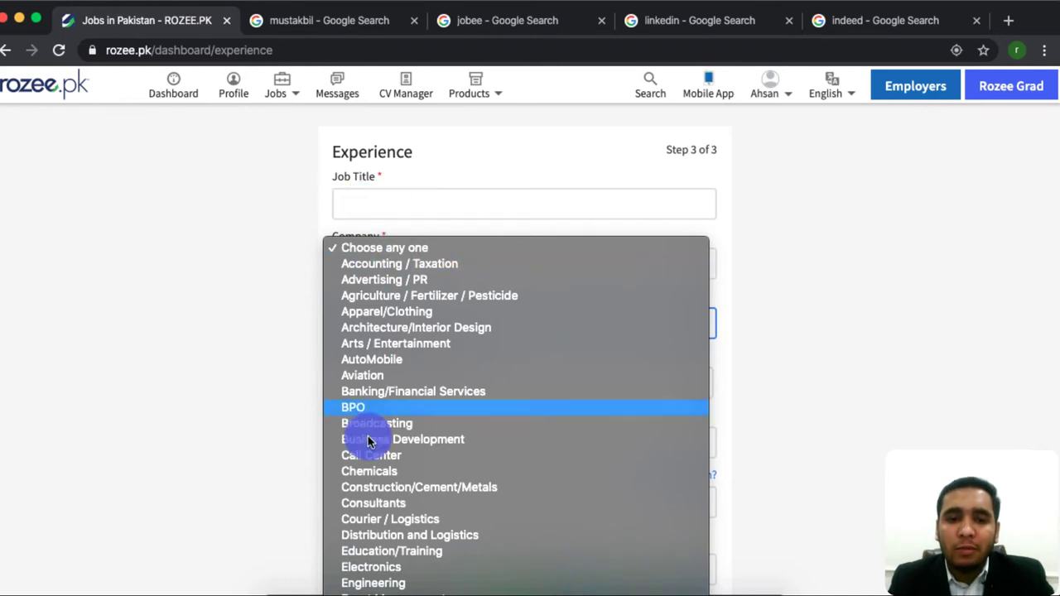
{"action": "scroll", "coordinate": [368, 447], "scroll_direction": "down", "scroll_amount": 5}
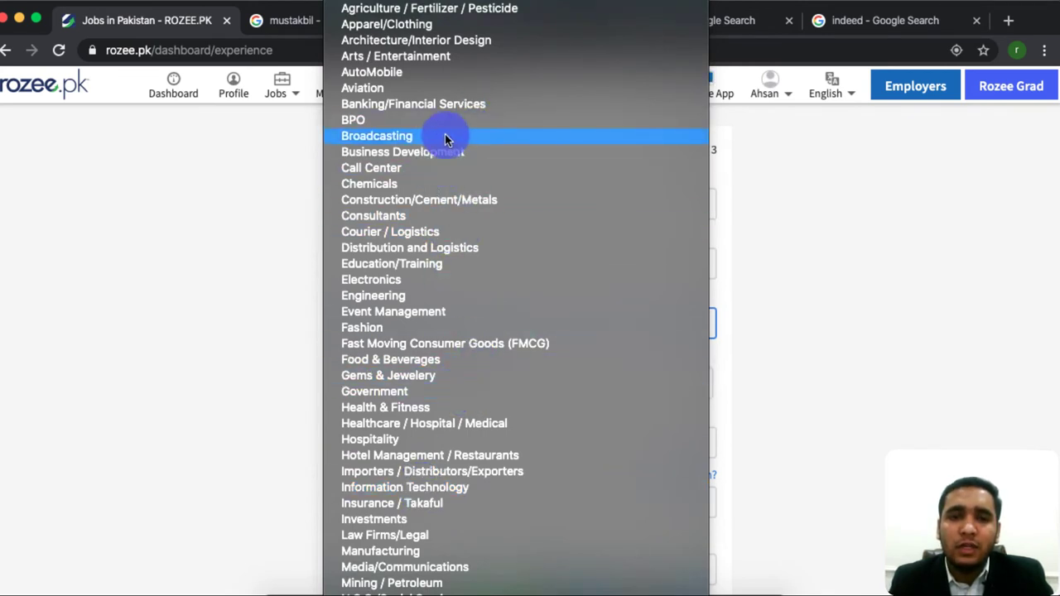
{"action": "left_click", "coordinate": [224, 348]}
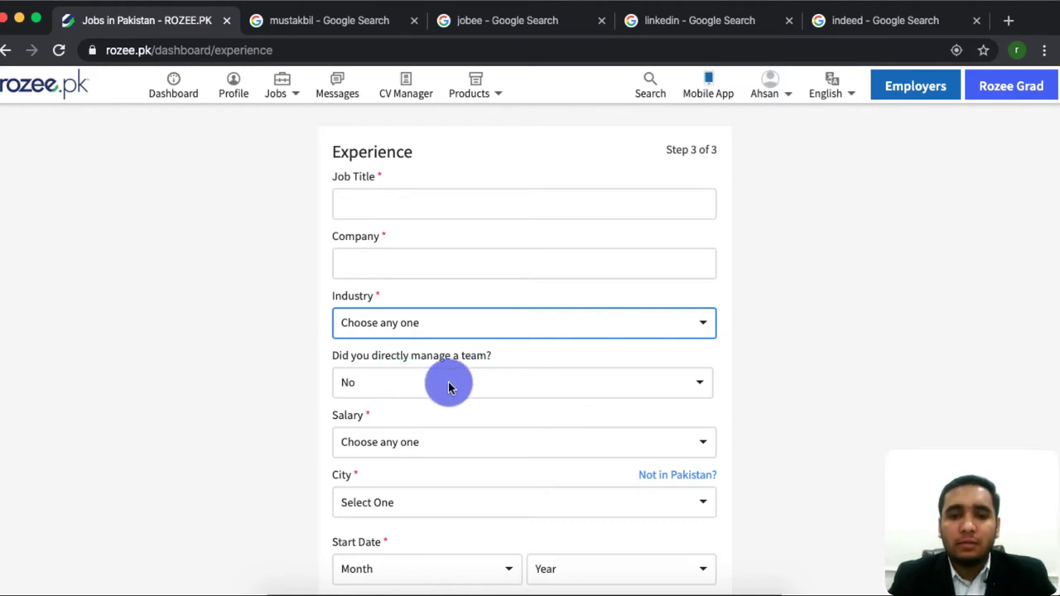
Step: Try answering Yes with 0 - 05 people for directly managing a team, and return the answer to No
{"action": "left_click", "coordinate": [497, 385]}
{"action": "left_click", "coordinate": [467, 401]}
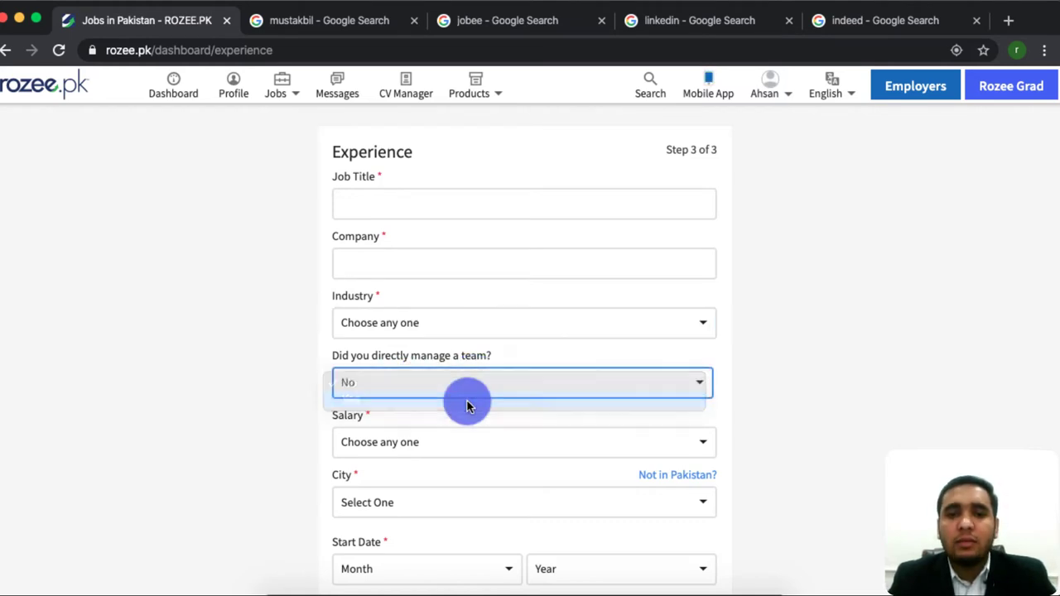
{"action": "left_click", "coordinate": [631, 383]}
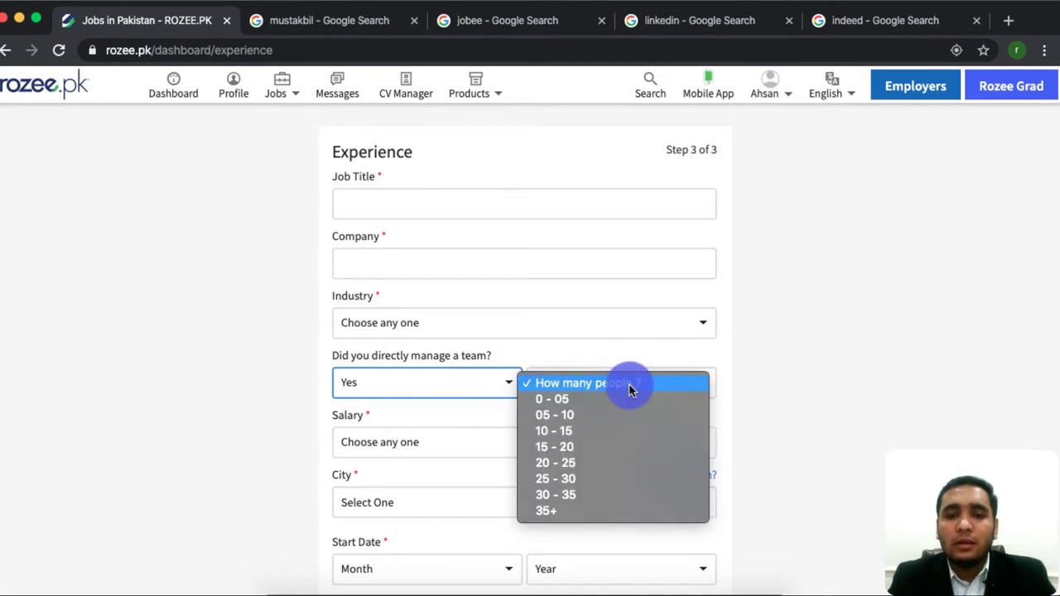
{"action": "left_click", "coordinate": [593, 400]}
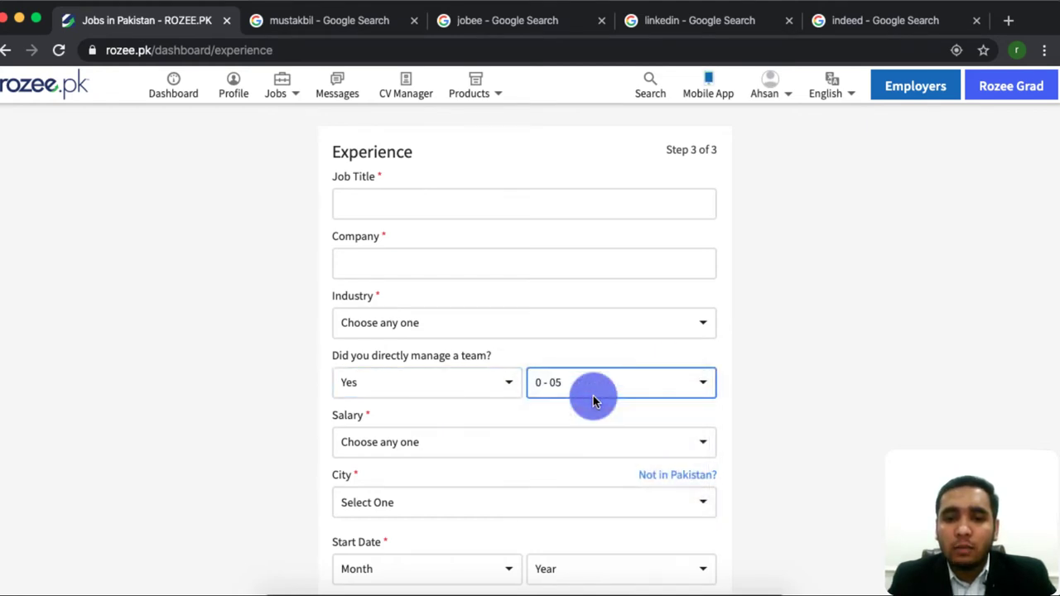
{"action": "left_click", "coordinate": [426, 393]}
{"action": "left_click", "coordinate": [542, 360]}
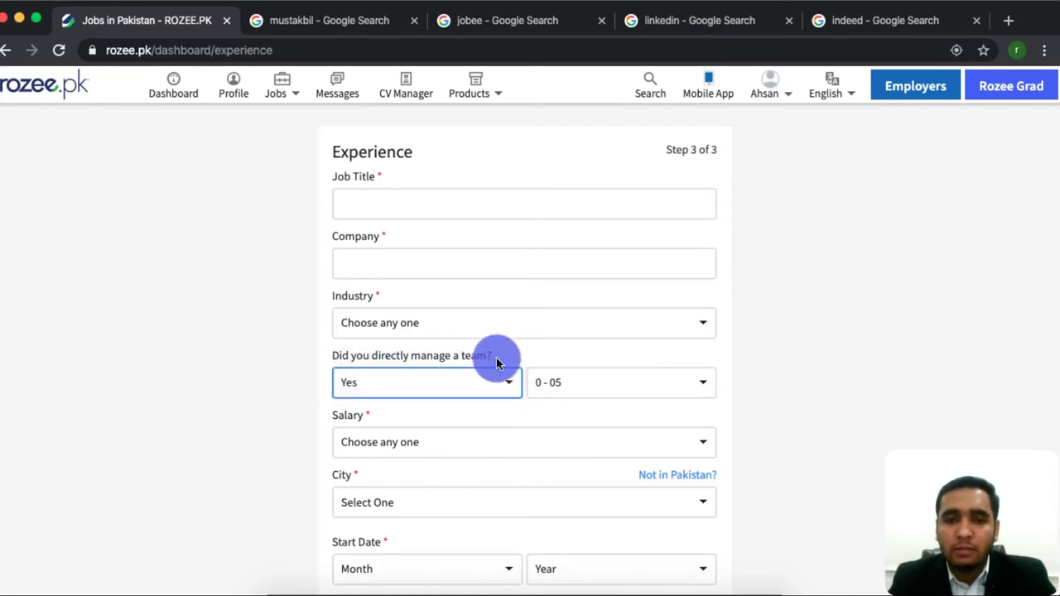
{"action": "left_click", "coordinate": [609, 378]}
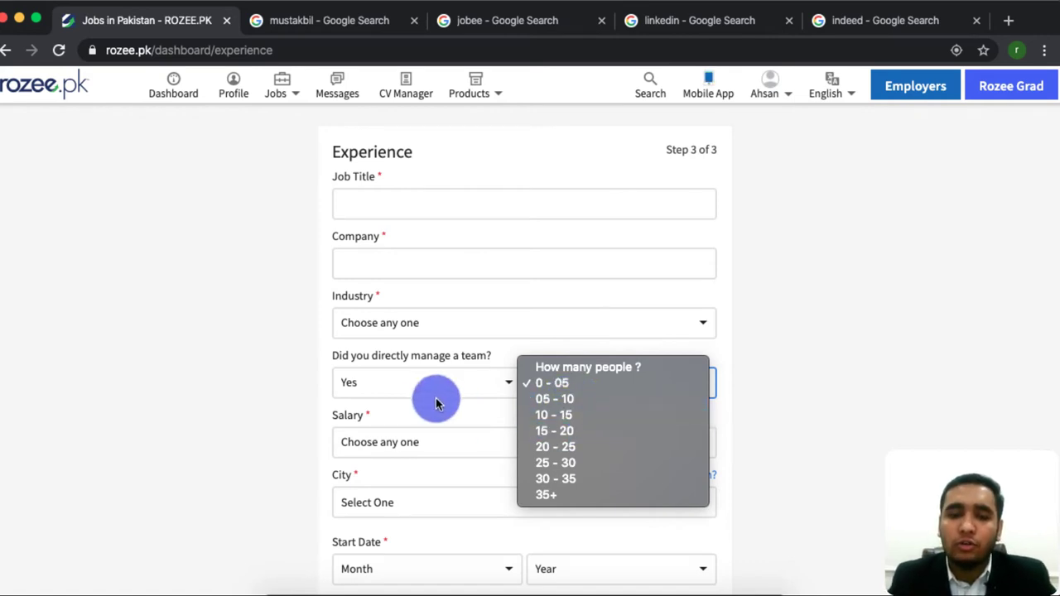
{"action": "left_click", "coordinate": [463, 419]}
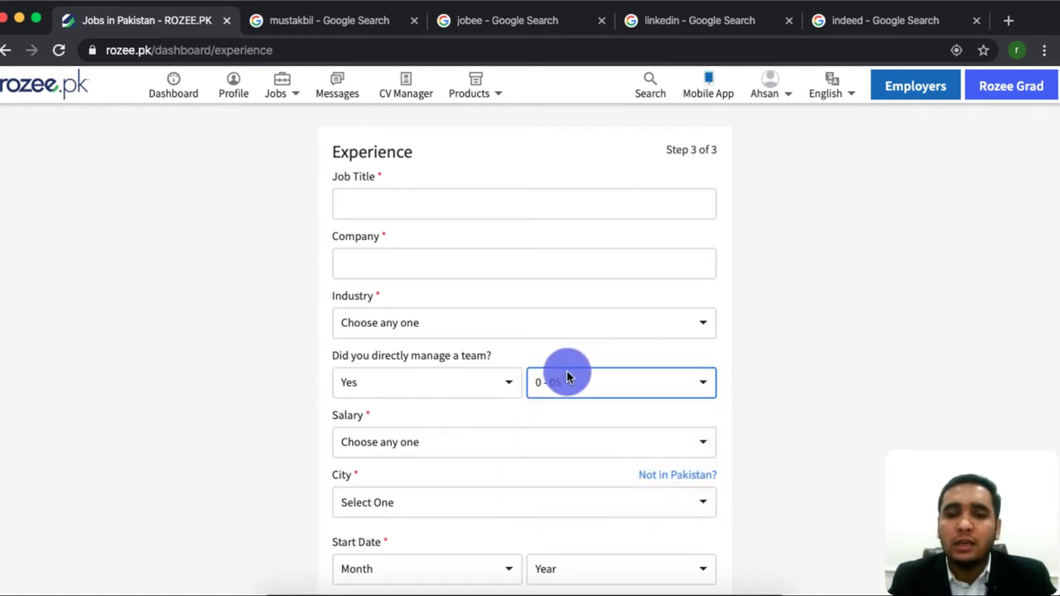
{"action": "left_click", "coordinate": [505, 389]}
{"action": "left_click", "coordinate": [496, 368]}
Step: Look at the available salary ranges for the job experience without choosing one
{"action": "scroll", "coordinate": [620, 324], "scroll_direction": "down", "scroll_amount": 2}
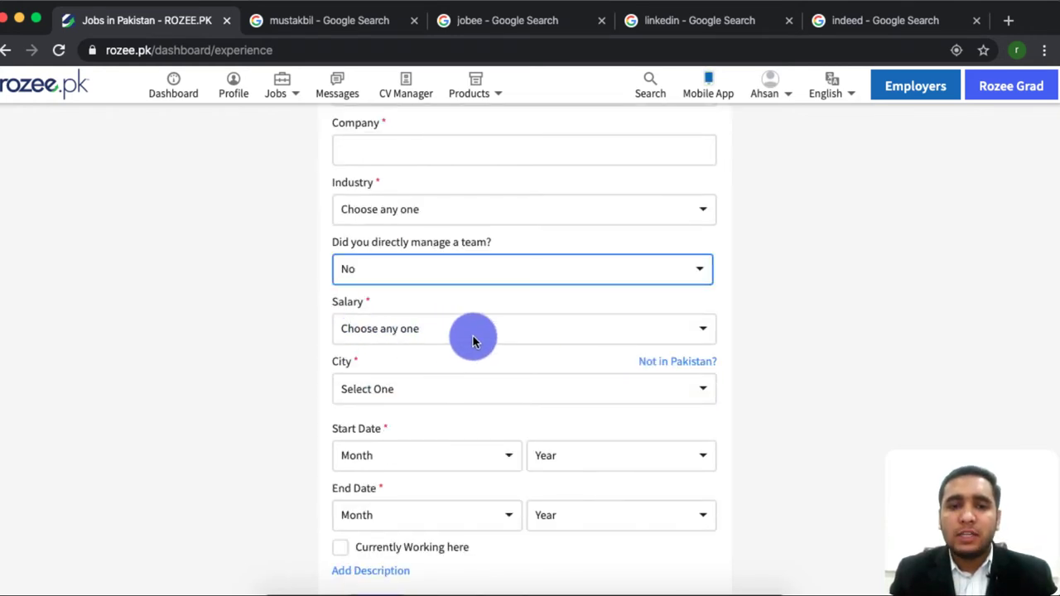
{"action": "scroll", "coordinate": [400, 296], "scroll_direction": "up", "scroll_amount": 1}
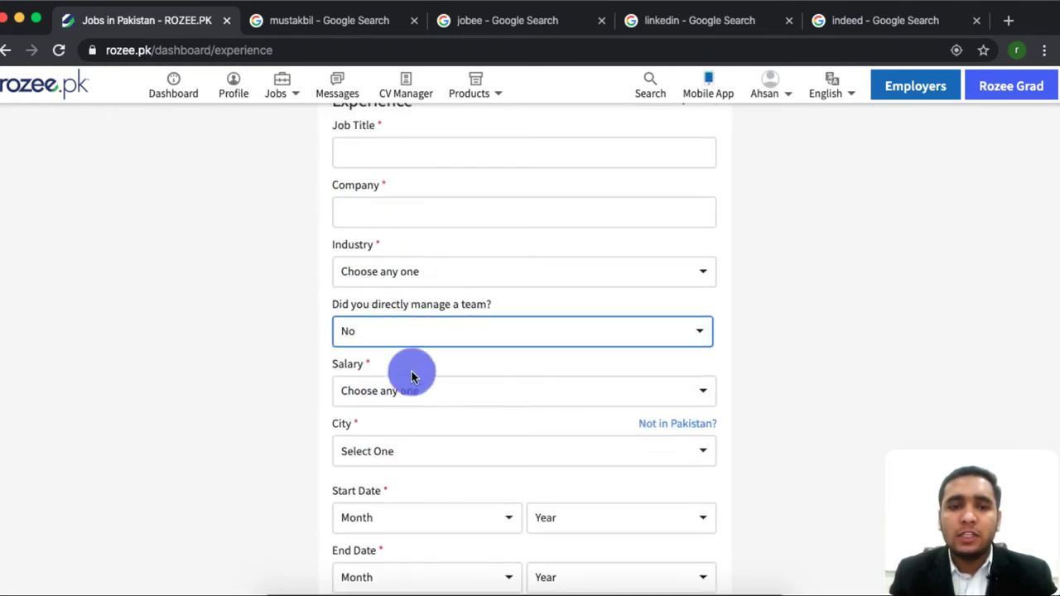
{"action": "left_click", "coordinate": [479, 401]}
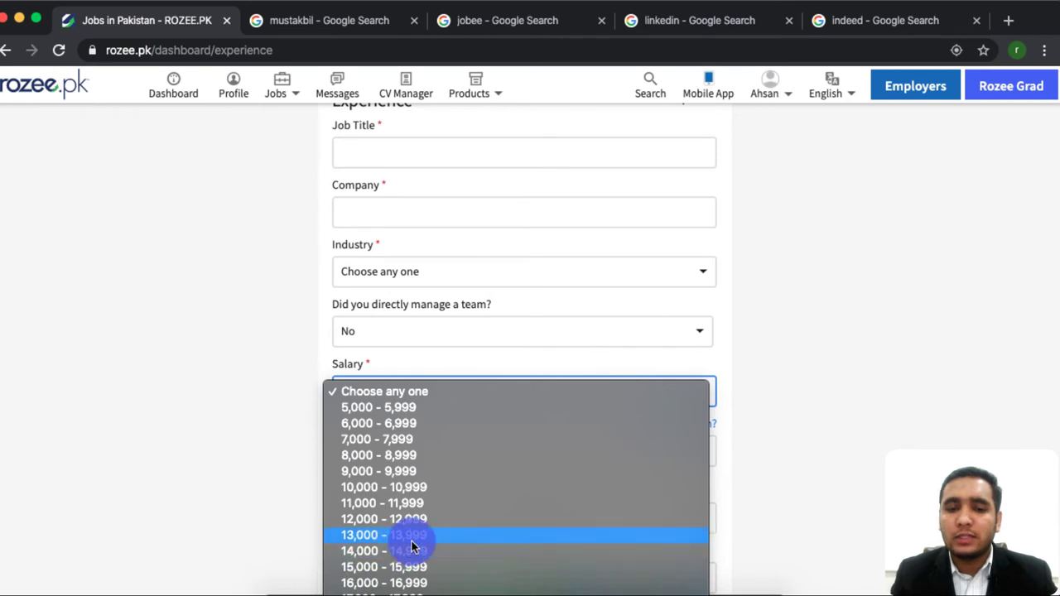
{"action": "left_click", "coordinate": [248, 525]}
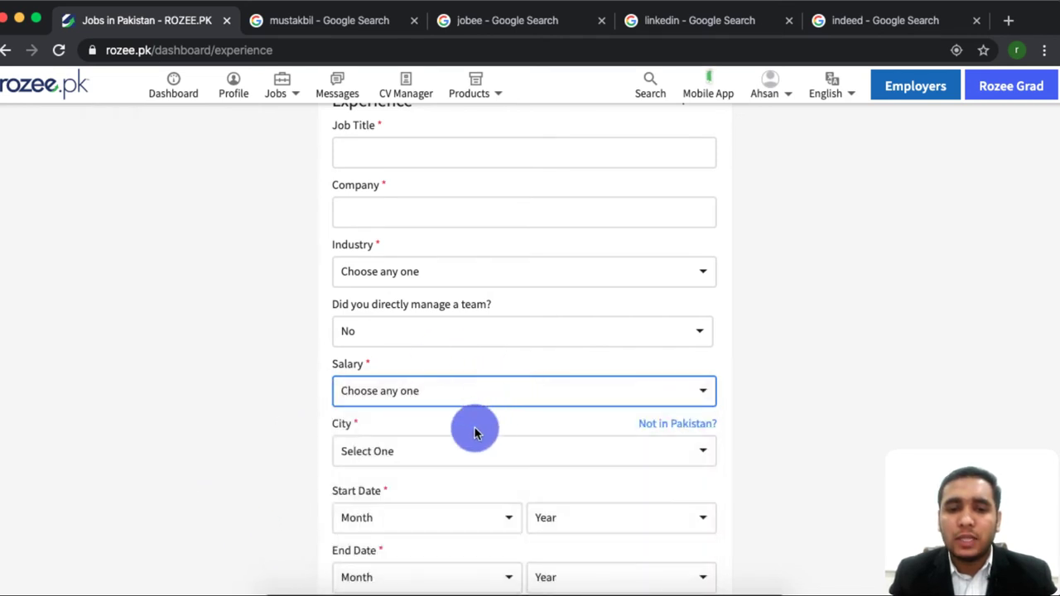
Step: Set the job experience's city to Lahore and its start date to Aug 2018
{"action": "scroll", "coordinate": [475, 427], "scroll_direction": "down", "scroll_amount": 3}
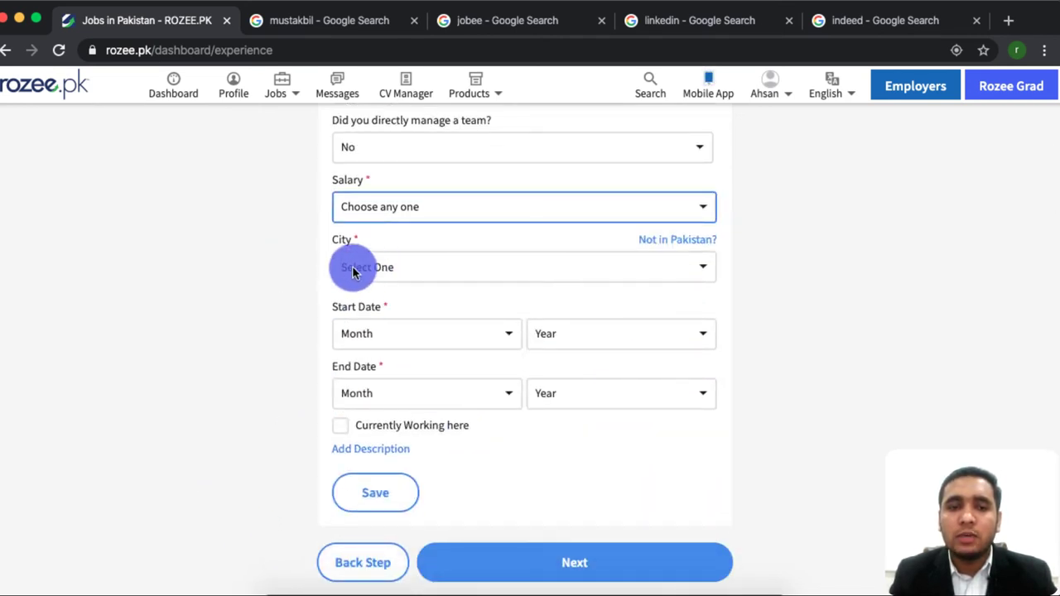
{"action": "left_click", "coordinate": [405, 277]}
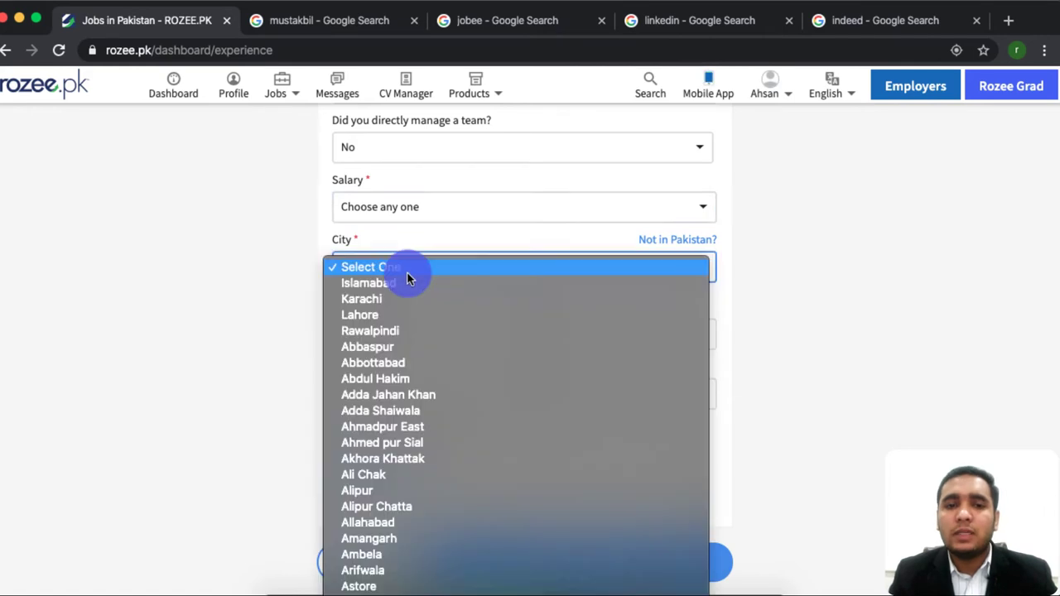
{"action": "left_click", "coordinate": [374, 317]}
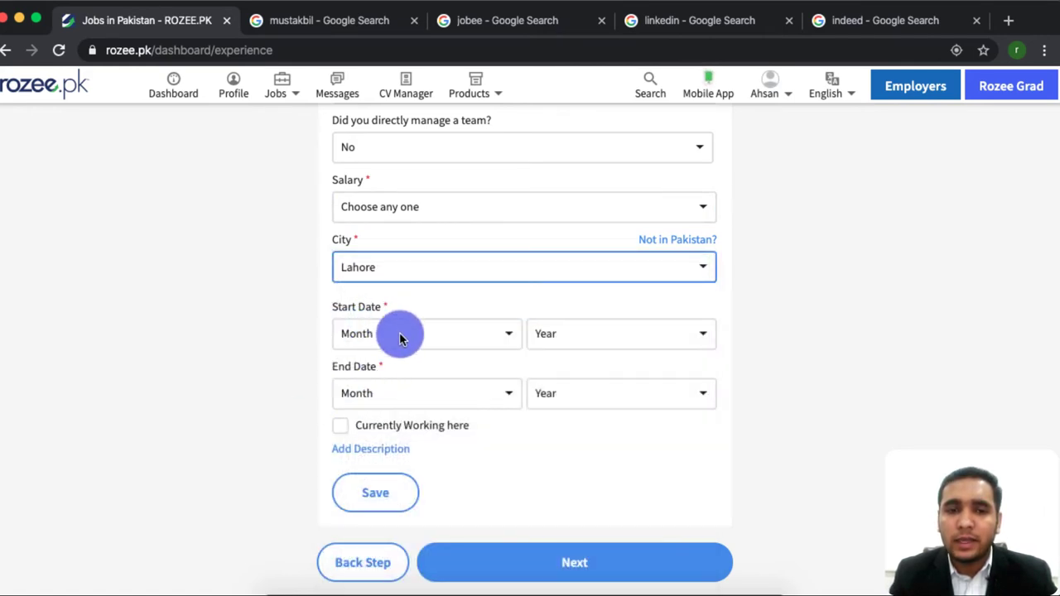
{"action": "left_click", "coordinate": [487, 335]}
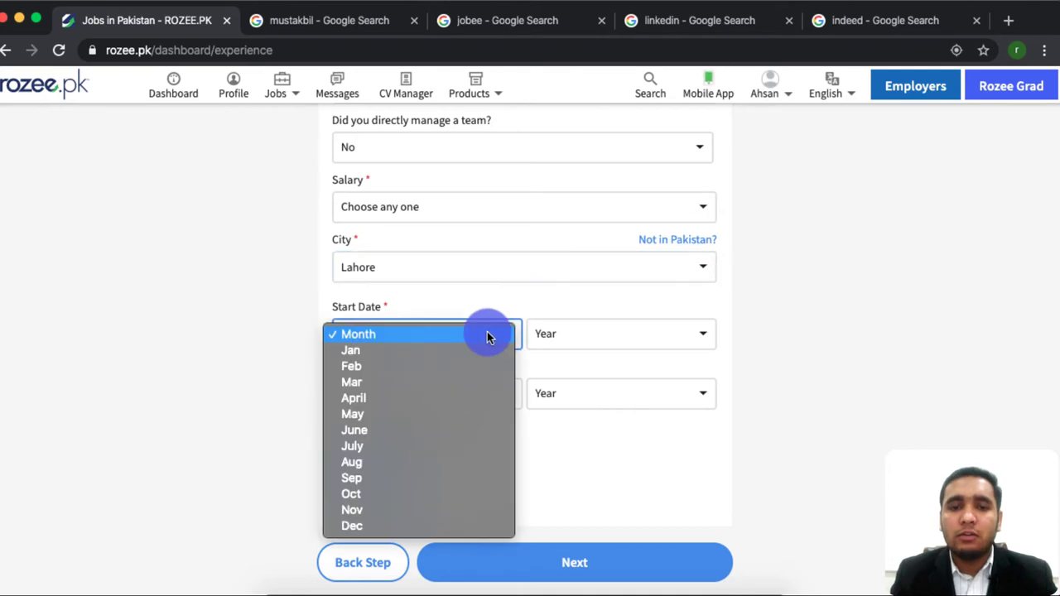
{"action": "left_click", "coordinate": [394, 464]}
{"action": "left_click", "coordinate": [612, 341]}
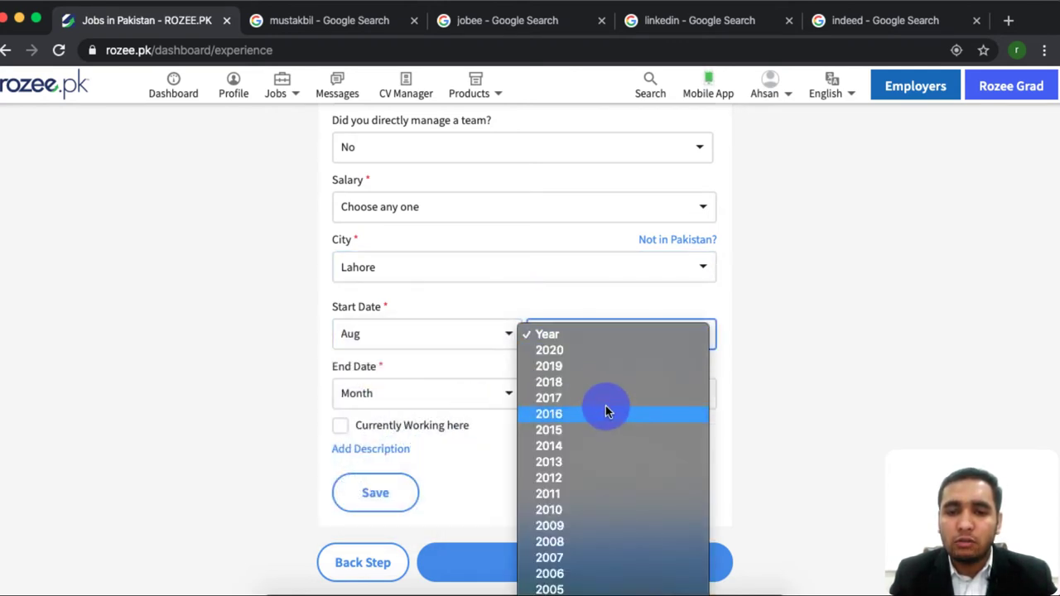
{"action": "left_click", "coordinate": [607, 381]}
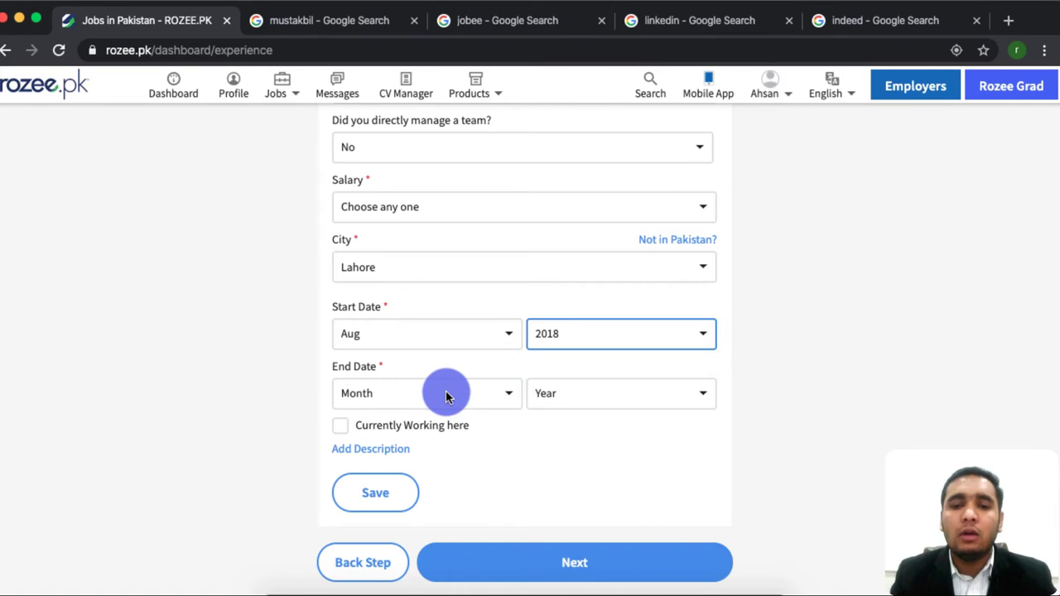
Step: Set the end date of the job experience to Aug 2019
{"action": "left_click", "coordinate": [495, 394]}
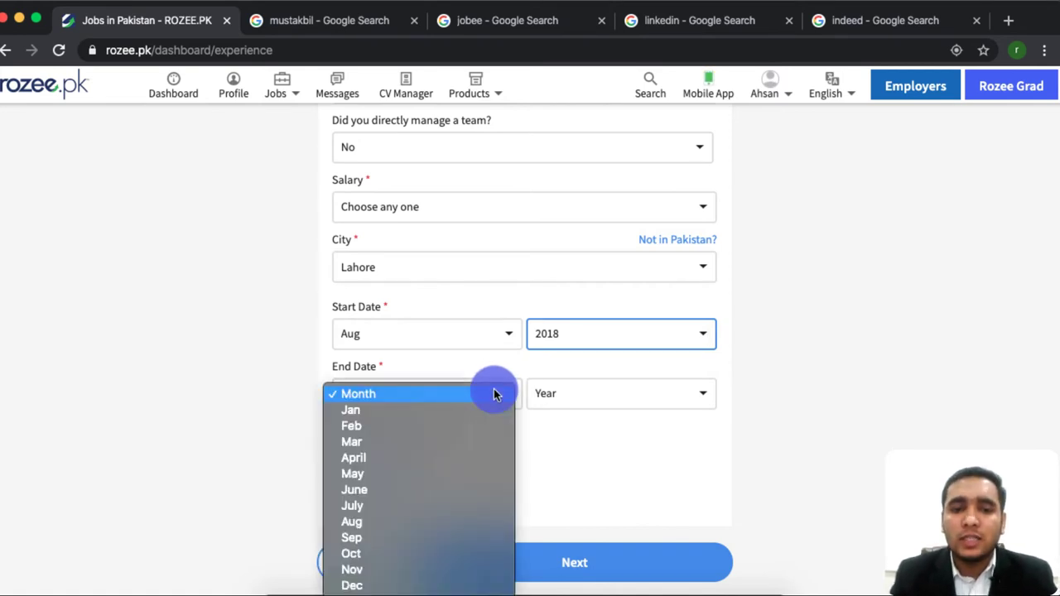
{"action": "left_click", "coordinate": [422, 526]}
{"action": "left_click", "coordinate": [618, 382]}
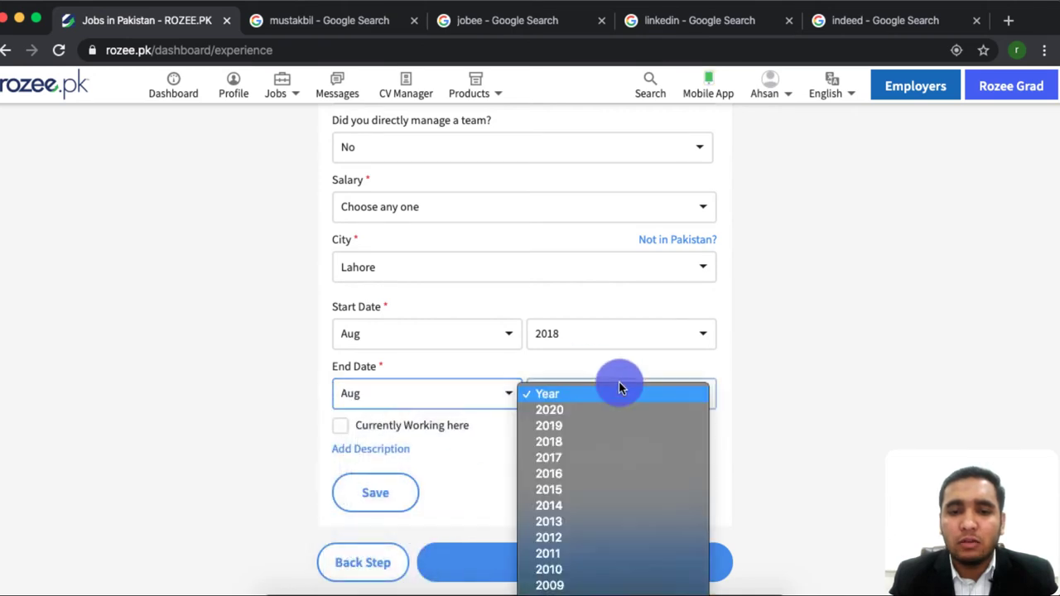
{"action": "left_click", "coordinate": [572, 428]}
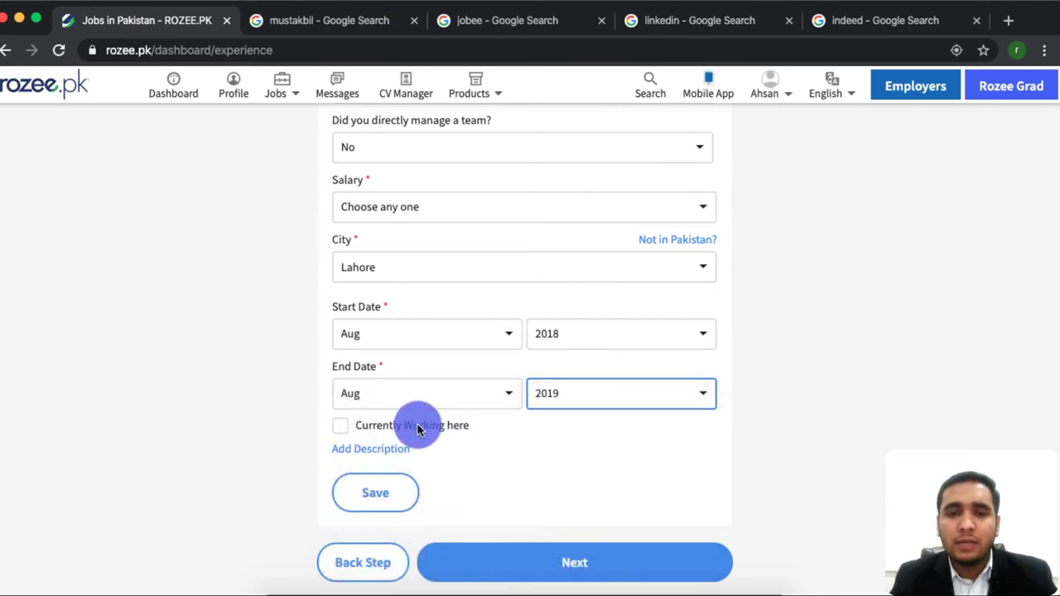
Step: Mark the job experience as currently working here
{"action": "left_click", "coordinate": [418, 426]}
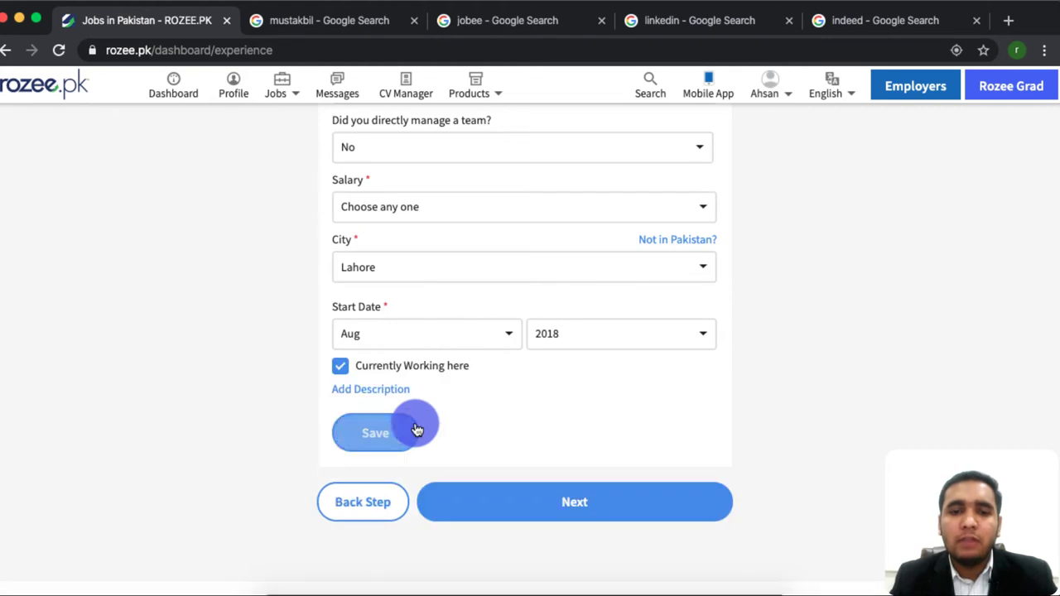
Step: Turn the currently-working-here option off and on again, and add an empty description field to the job experience
{"action": "left_click", "coordinate": [398, 369]}
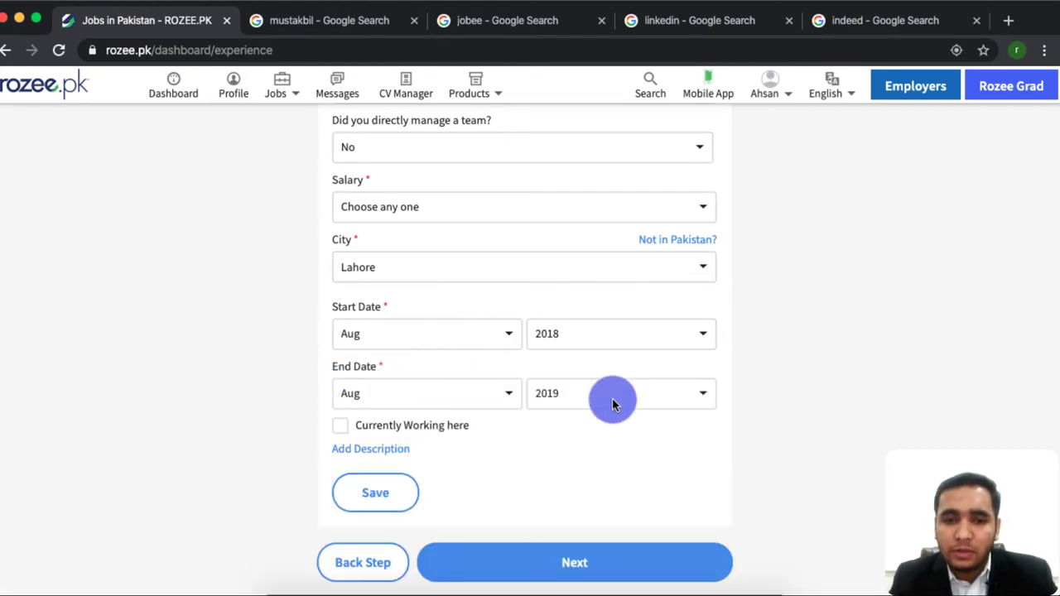
{"action": "left_click", "coordinate": [414, 428]}
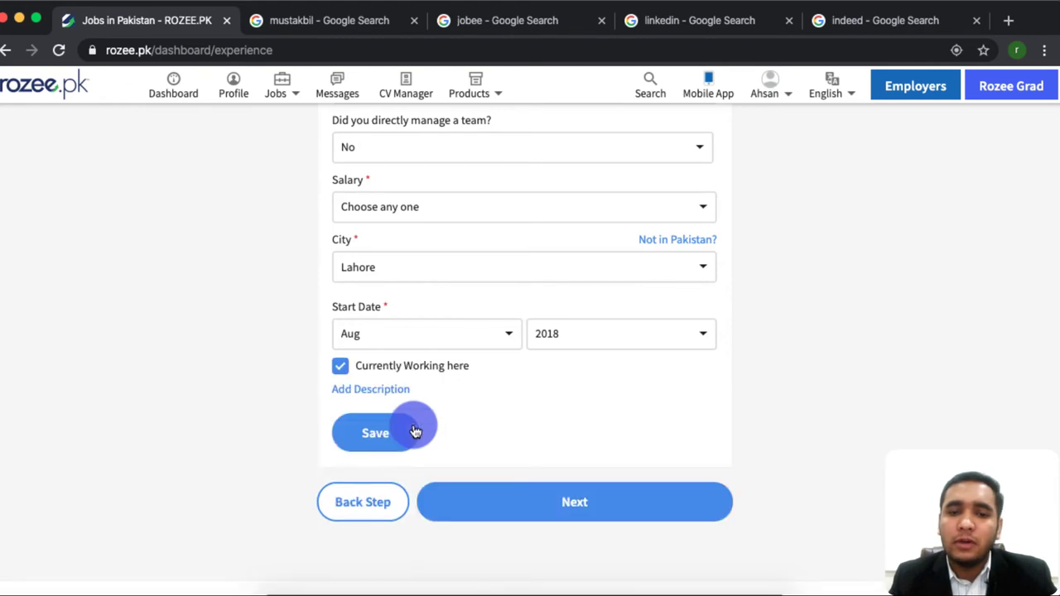
{"action": "left_click", "coordinate": [379, 394]}
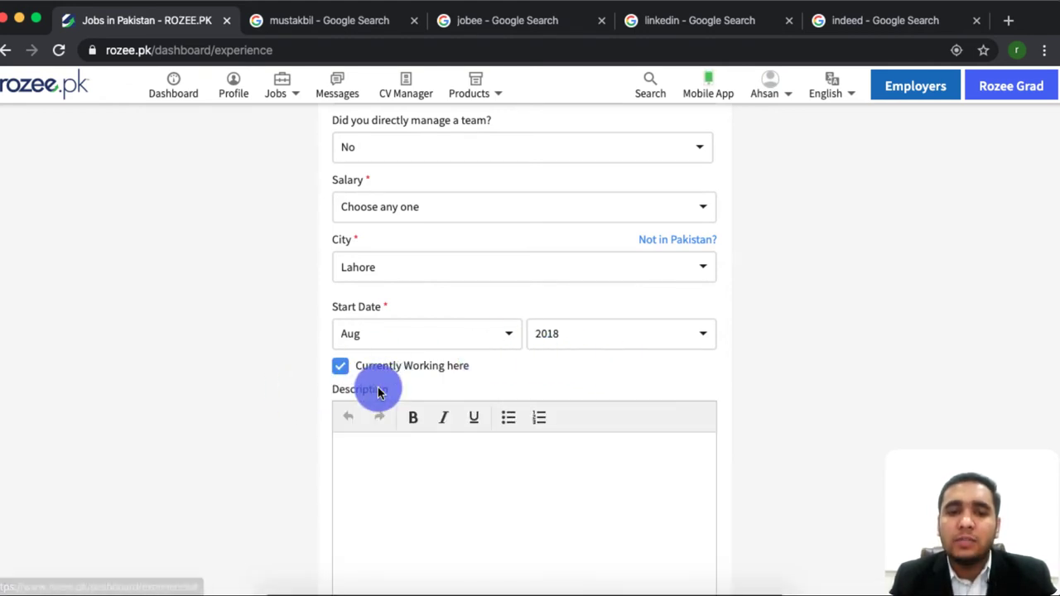
{"action": "scroll", "coordinate": [488, 544], "scroll_direction": "down", "scroll_amount": 2}
{"action": "scroll", "coordinate": [488, 544], "scroll_direction": "up", "scroll_amount": 1}
{"action": "scroll", "coordinate": [389, 265], "scroll_direction": "up", "scroll_amount": 4}
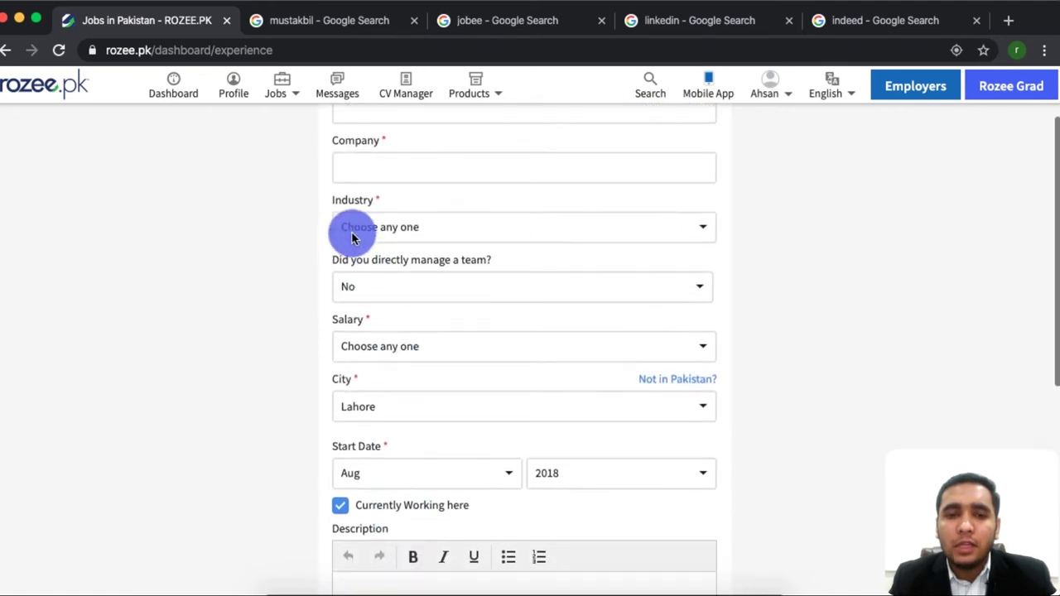
{"action": "scroll", "coordinate": [409, 300], "scroll_direction": "down", "scroll_amount": 5}
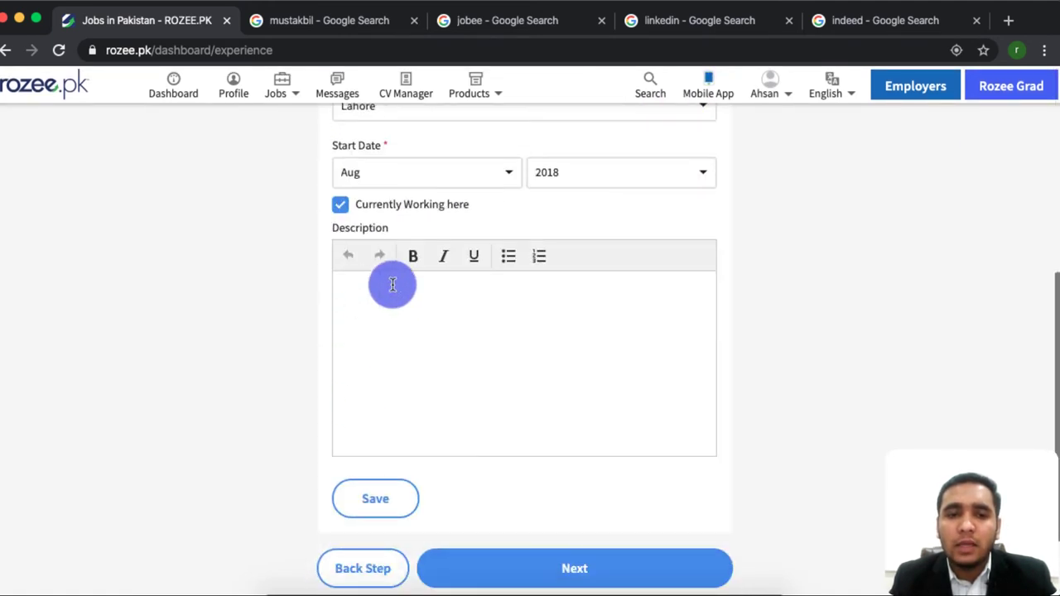
{"action": "left_click", "coordinate": [446, 315]}
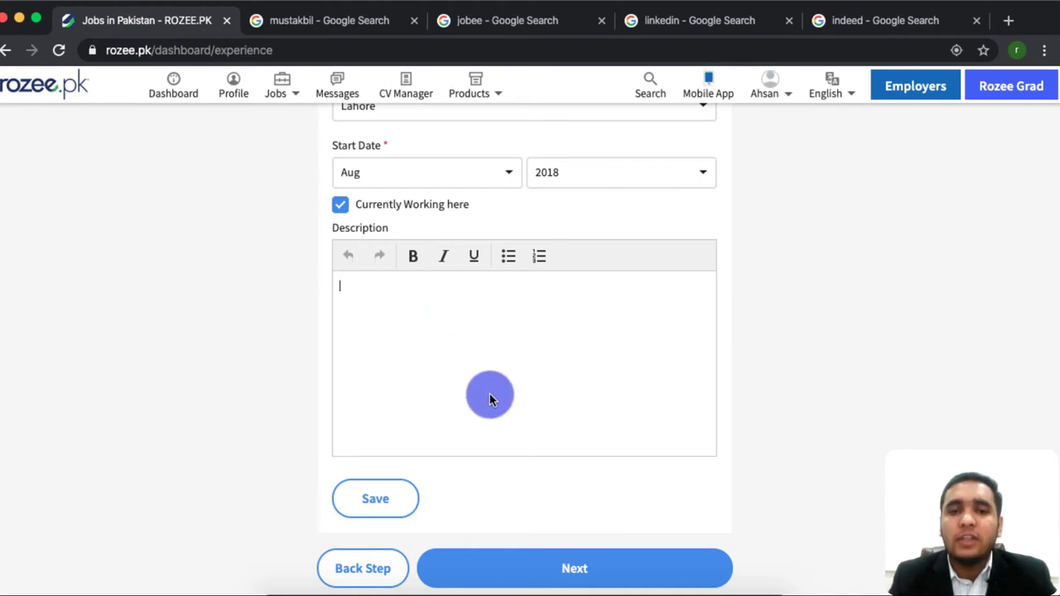
Step: Enter Developer as the job title and Fiverr as the company of the job experience
{"action": "scroll", "coordinate": [433, 307], "scroll_direction": "up", "scroll_amount": 5}
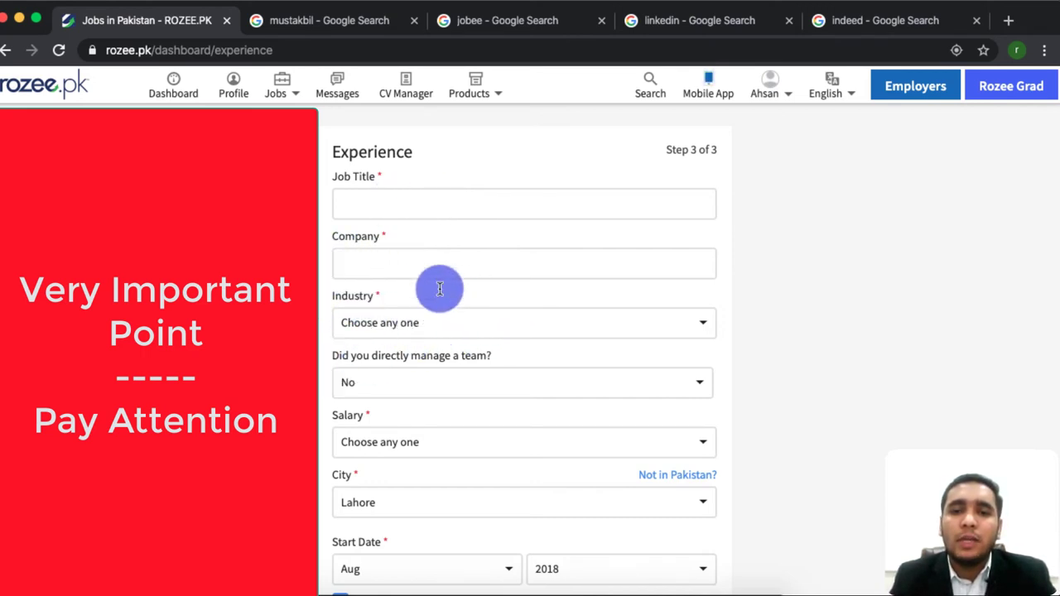
{"action": "left_click", "coordinate": [413, 265]}
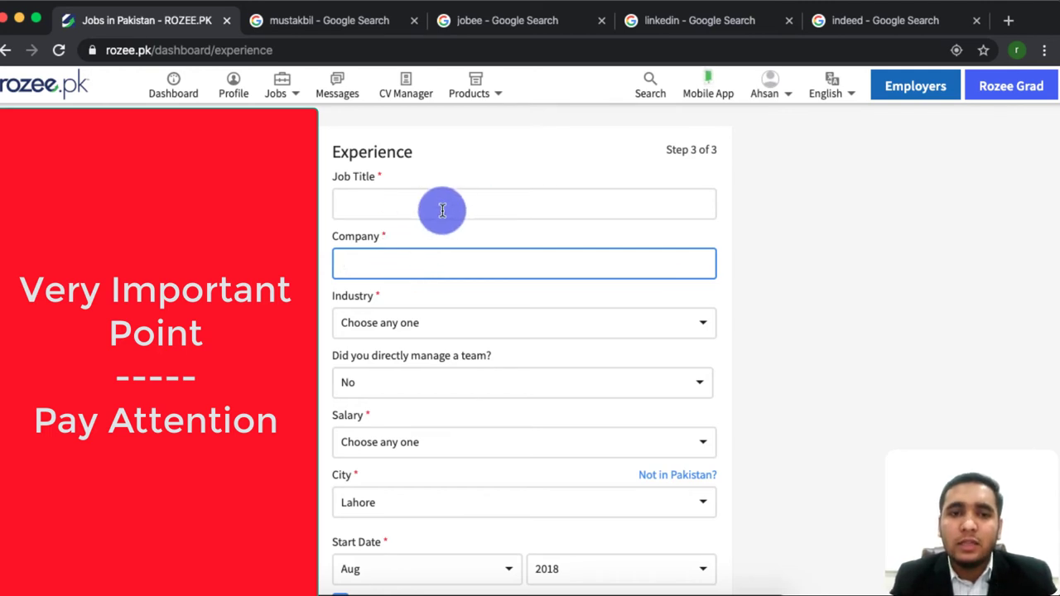
{"action": "left_click", "coordinate": [392, 206]}
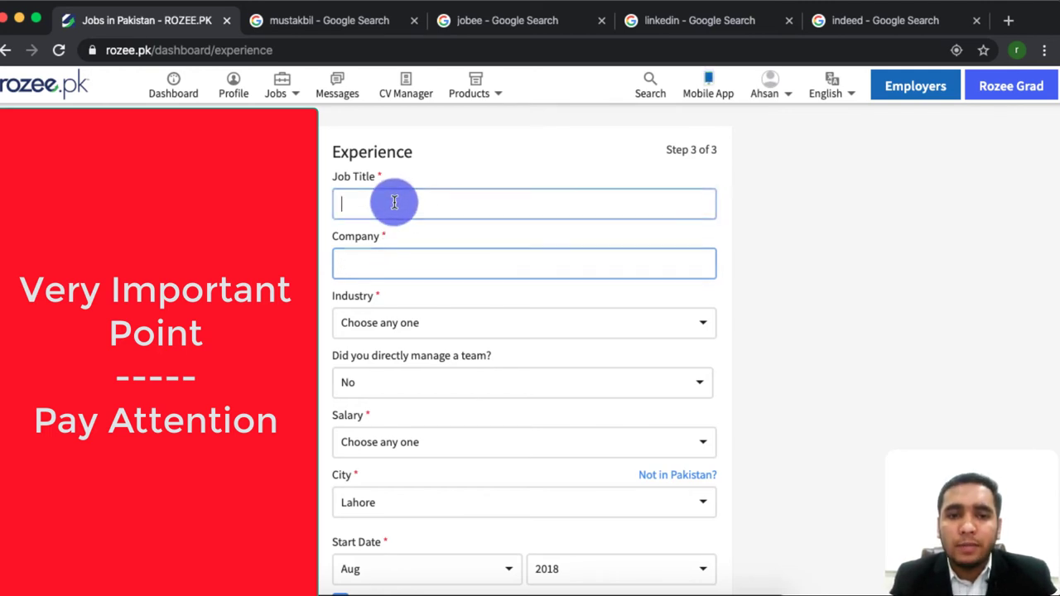
{"action": "type", "text": "Developer"}
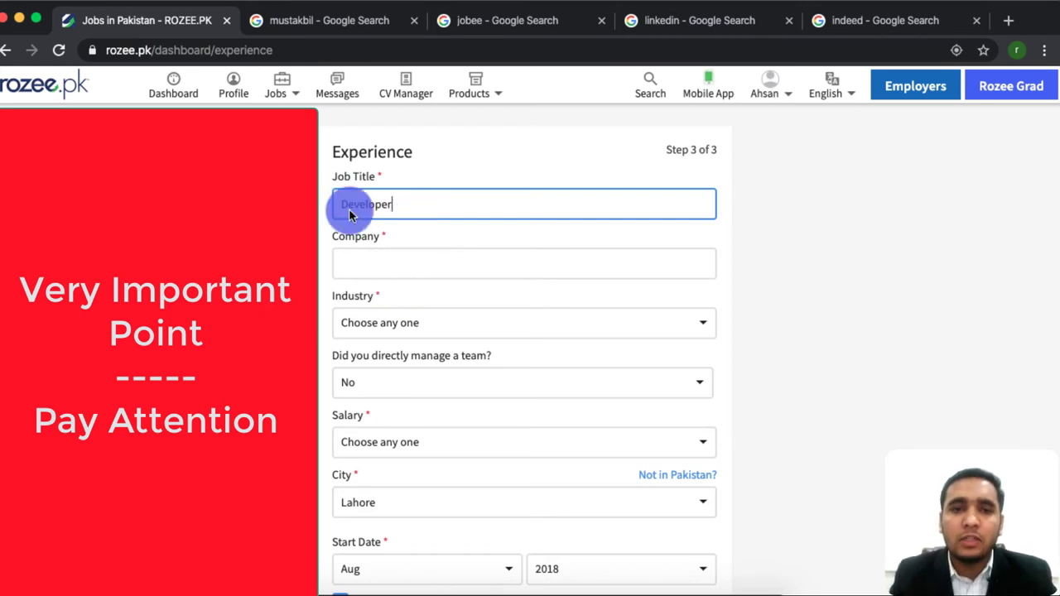
{"action": "left_click", "coordinate": [424, 272]}
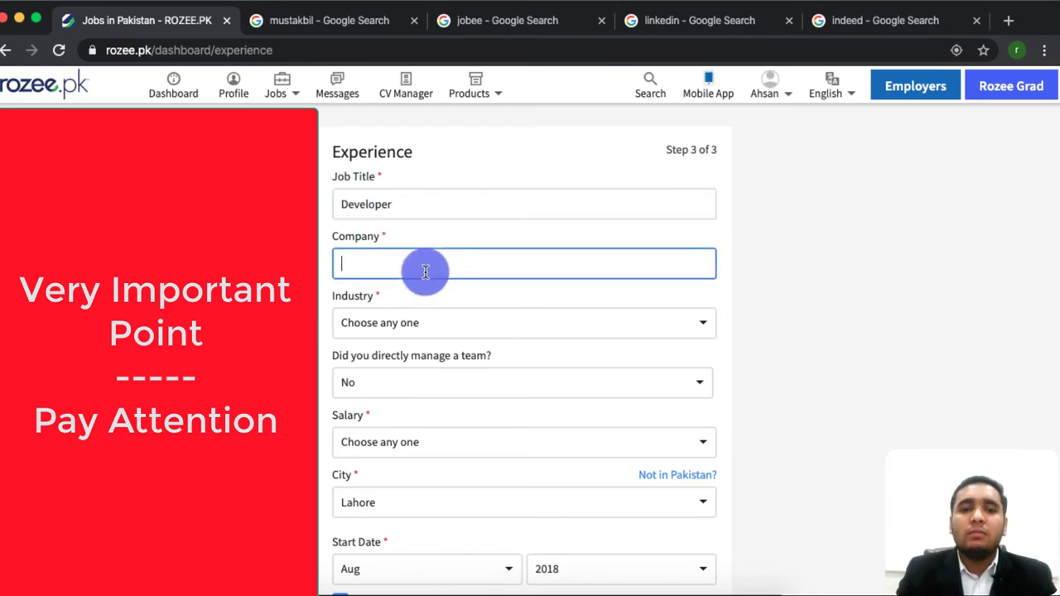
{"action": "type", "text": "Fiverr"}
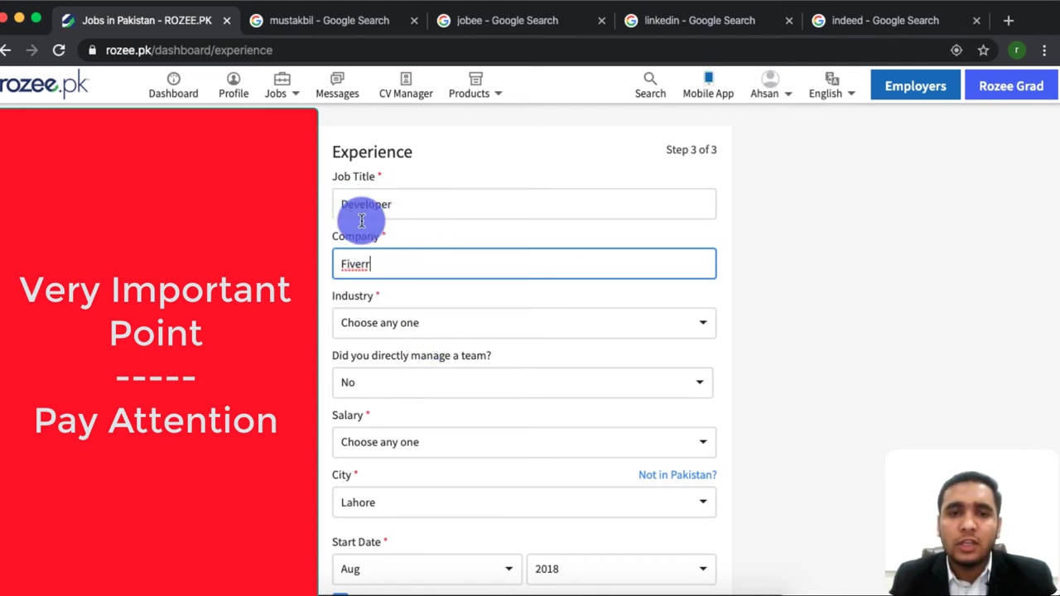
{"action": "double_click", "coordinate": [356, 262]}
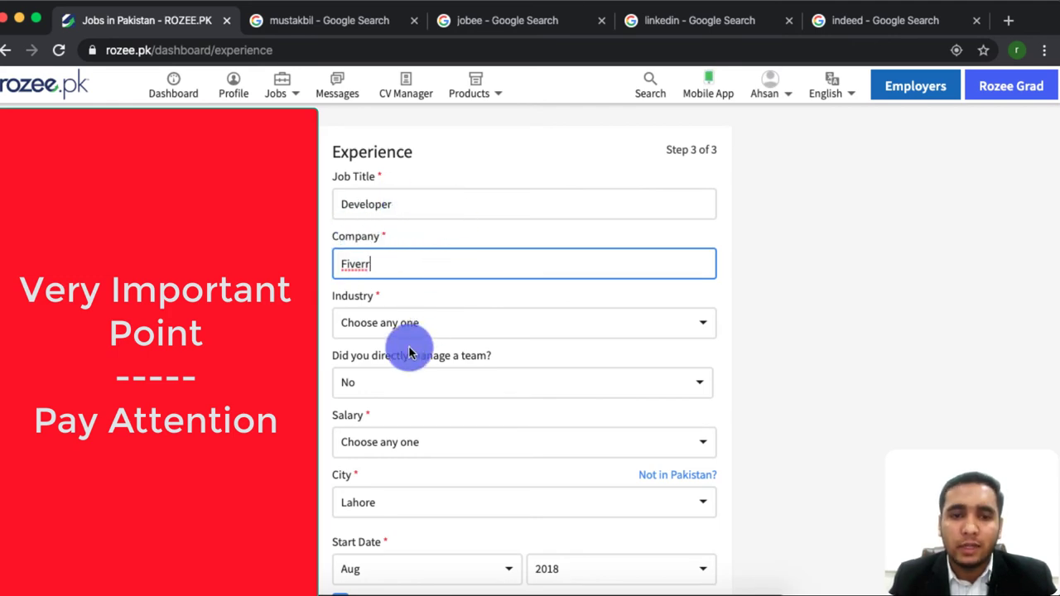
Step: Set the job's industry to Information Technology and extend the job title to Freelance Developer
{"action": "left_click", "coordinate": [426, 322]}
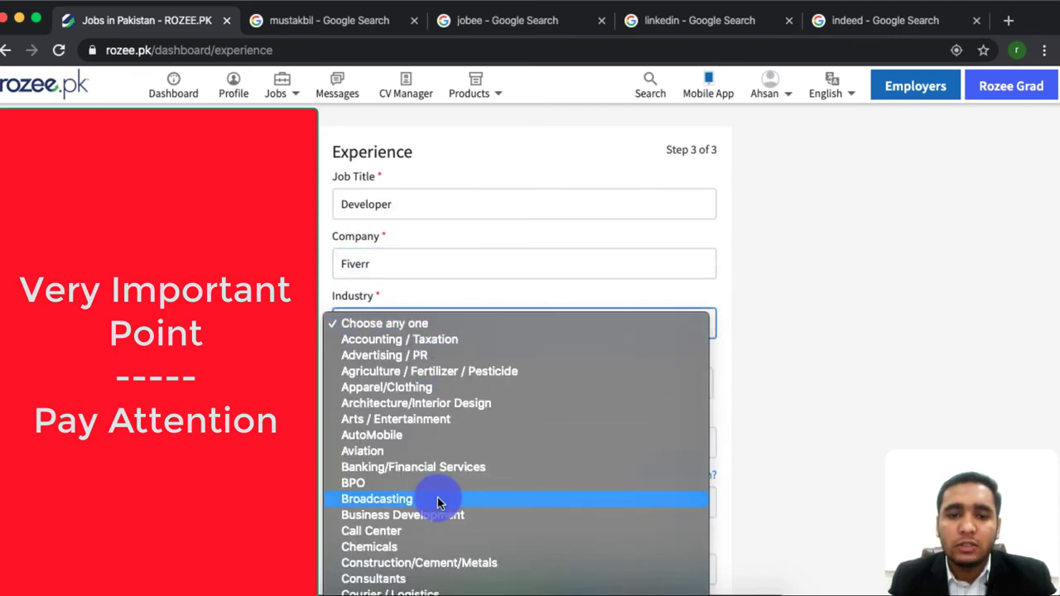
{"action": "scroll", "coordinate": [438, 500], "scroll_direction": "down", "scroll_amount": 3}
{"action": "scroll", "coordinate": [437, 497], "scroll_direction": "down", "scroll_amount": 10}
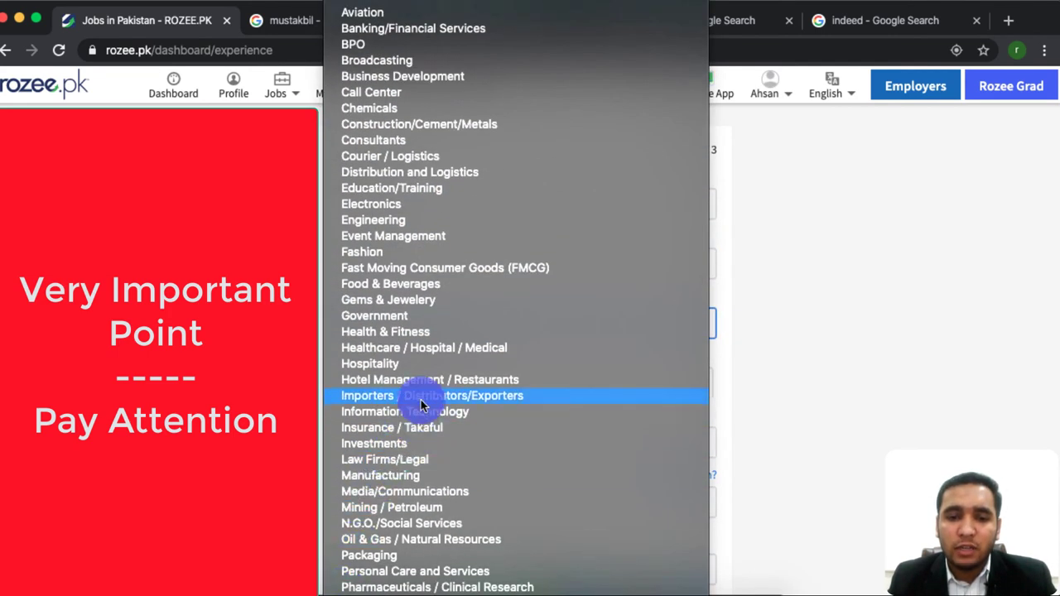
{"action": "left_click", "coordinate": [421, 411]}
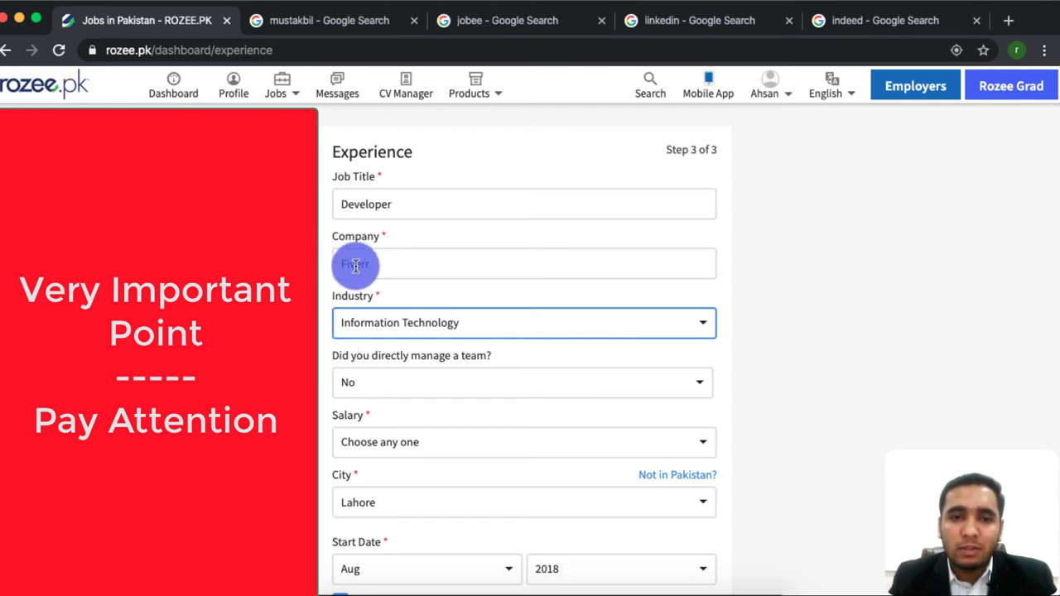
{"action": "left_click", "coordinate": [399, 203]}
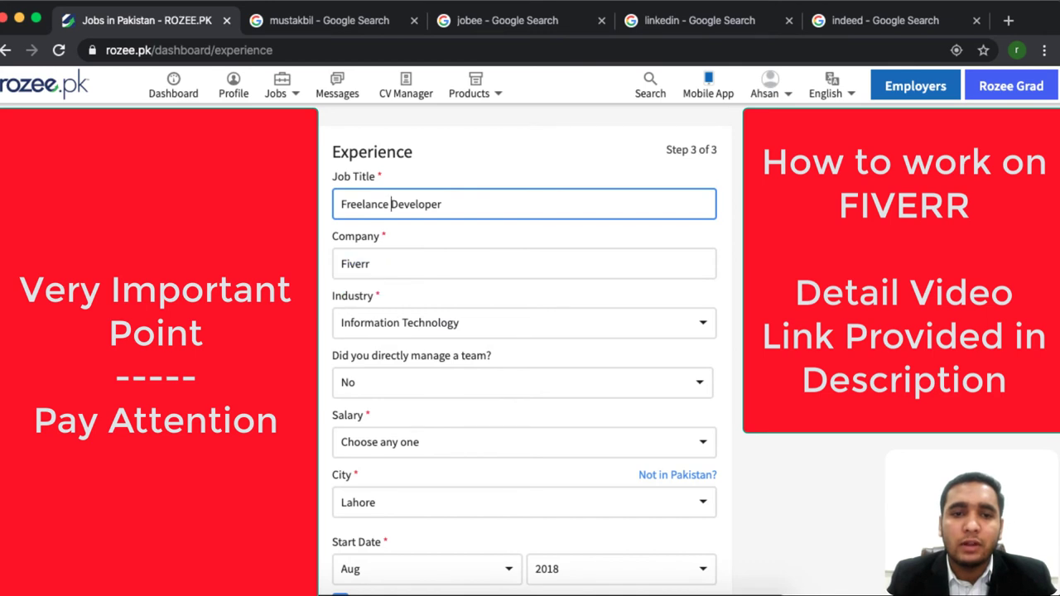
Step: Set the salary range of the job experience to 20,000 - 24,999
{"action": "scroll", "coordinate": [524, 347], "scroll_direction": "down", "scroll_amount": 3}
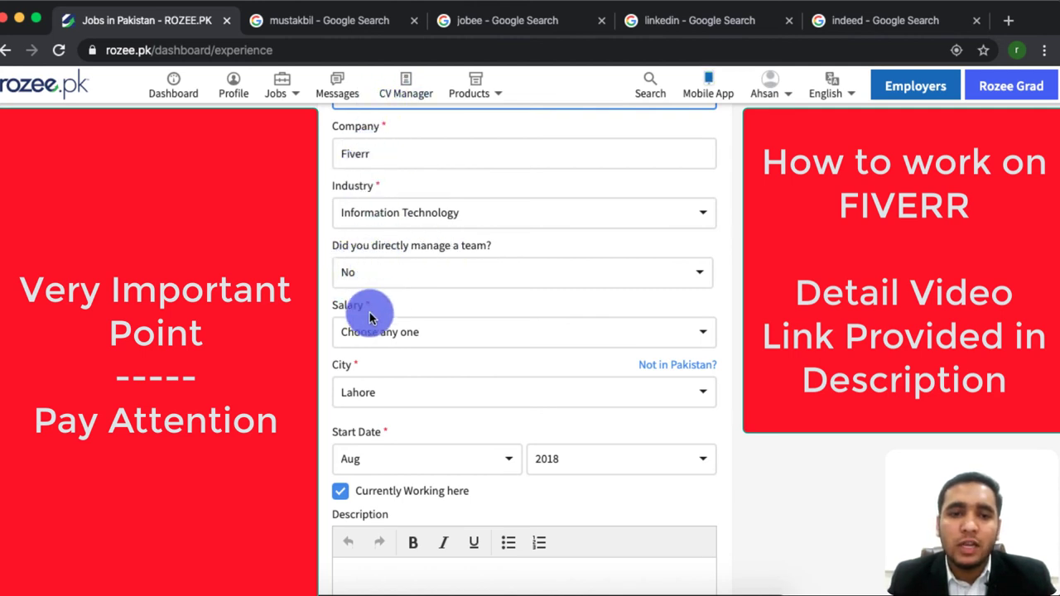
{"action": "left_click", "coordinate": [411, 332]}
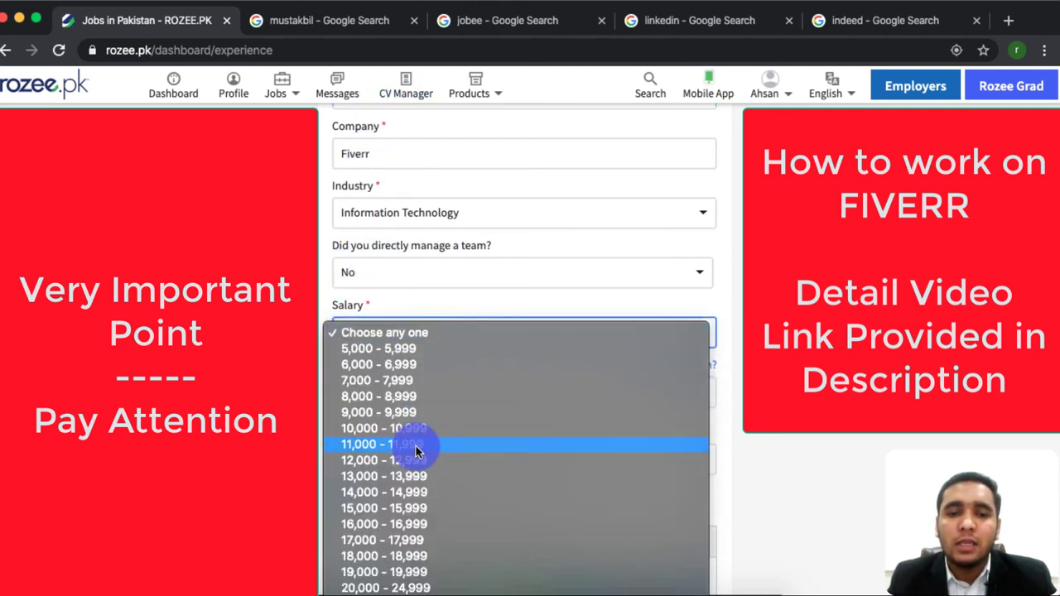
{"action": "left_click", "coordinate": [417, 587]}
Step: Enter the bold heading "About Website:" in the job description, followed by the plain line "saidjaisd asd as das das d asd"
{"action": "scroll", "coordinate": [419, 469], "scroll_direction": "down", "scroll_amount": 3}
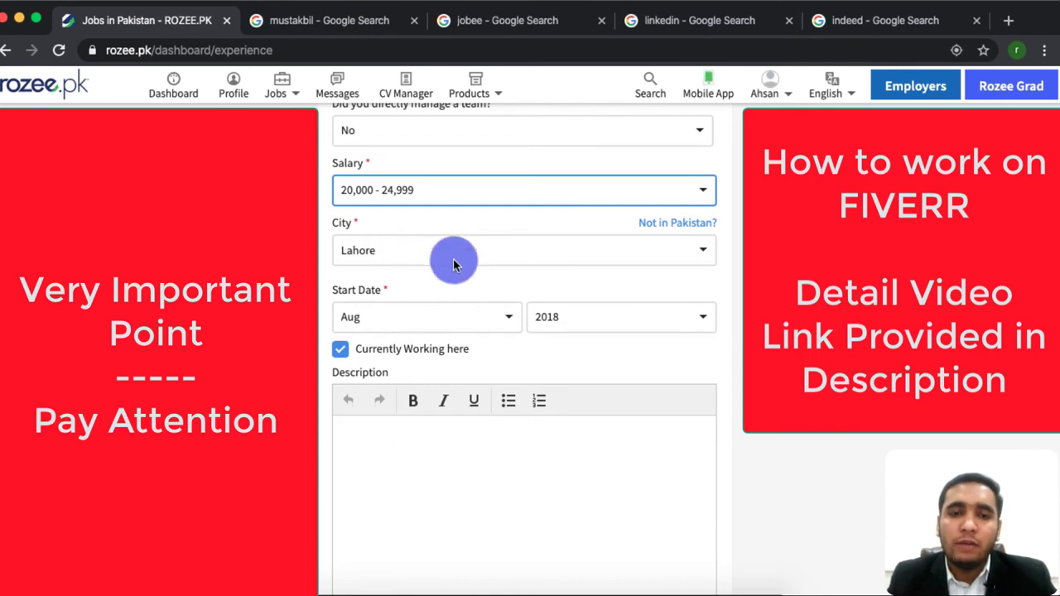
{"action": "scroll", "coordinate": [349, 320], "scroll_direction": "down", "scroll_amount": 3}
{"action": "scroll", "coordinate": [387, 170], "scroll_direction": "up", "scroll_amount": 1}
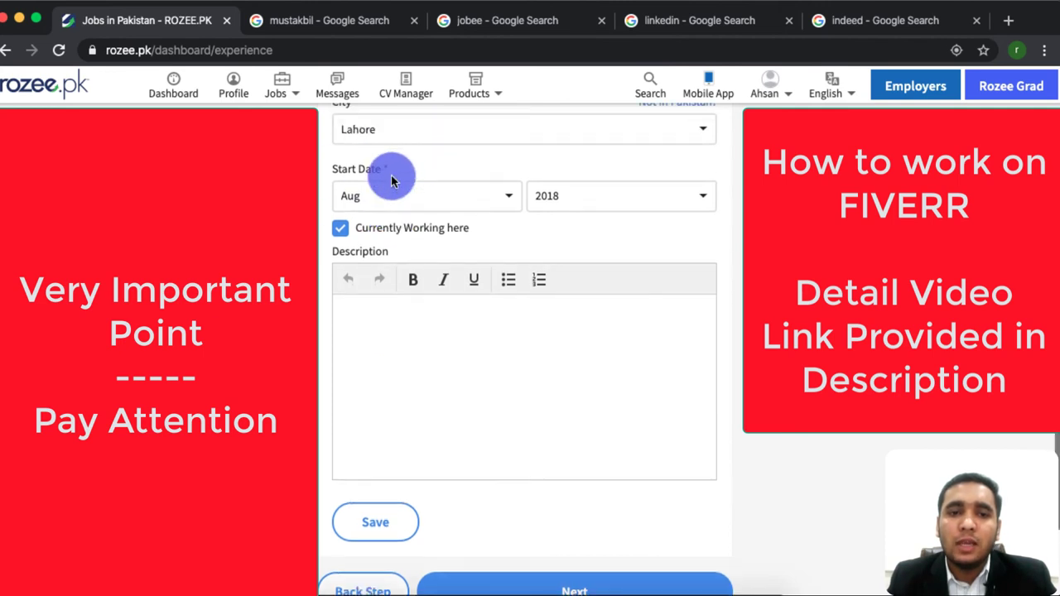
{"action": "left_click", "coordinate": [335, 227]}
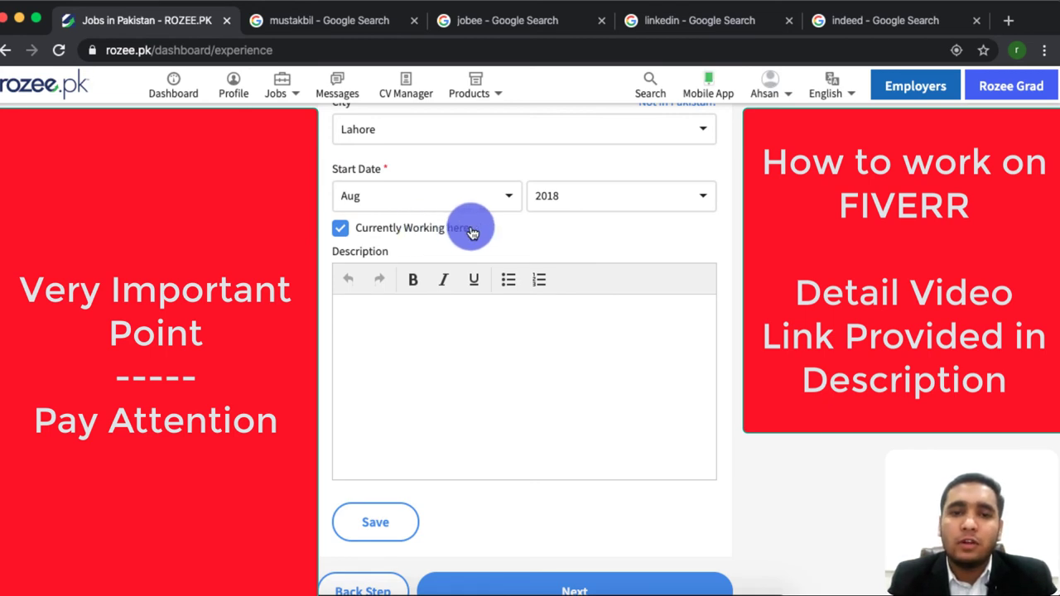
{"action": "left_click", "coordinate": [419, 365]}
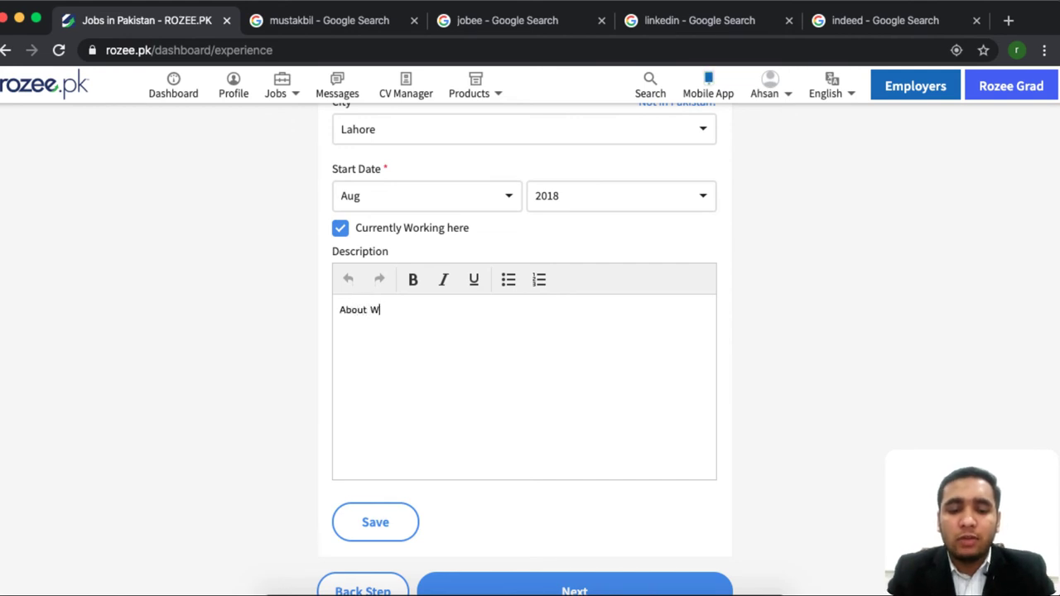
{"action": "key", "text": "super+a"}
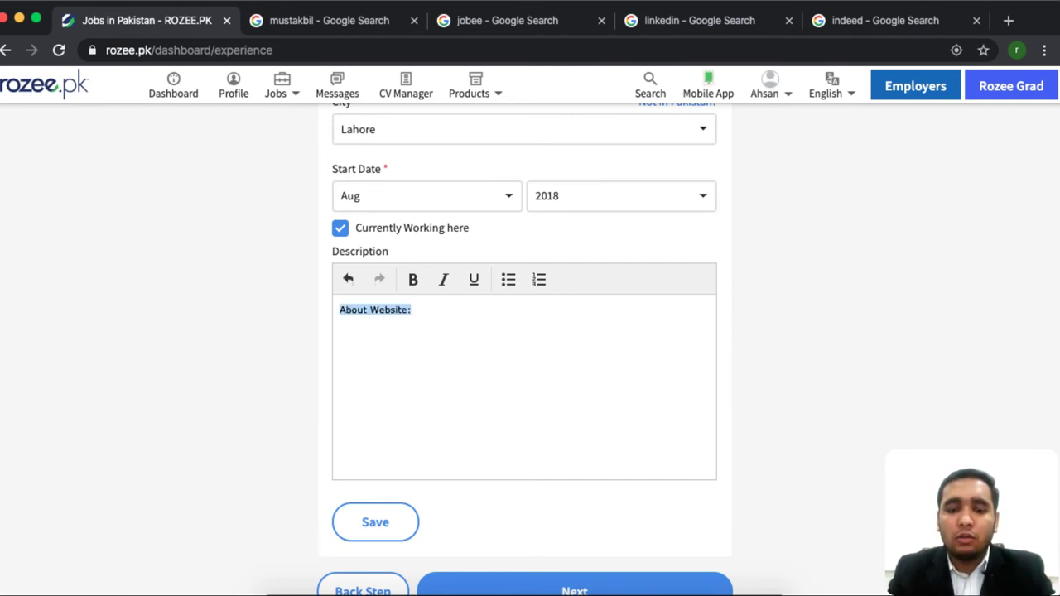
{"action": "key", "text": "super+b"}
{"action": "key", "text": "Right"}
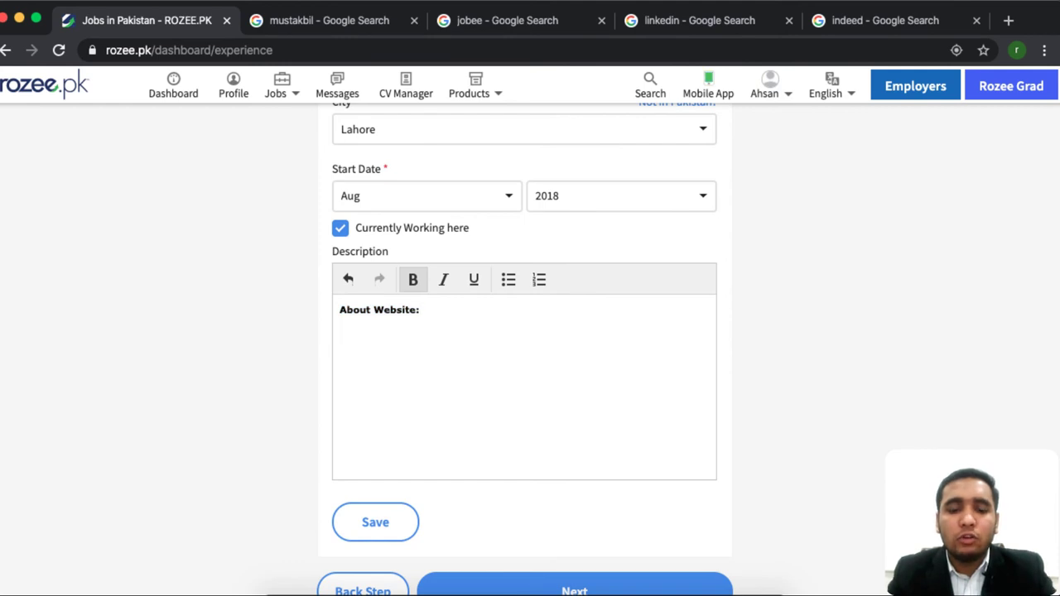
{"action": "key", "text": "Return"}
{"action": "key", "text": "super+b"}
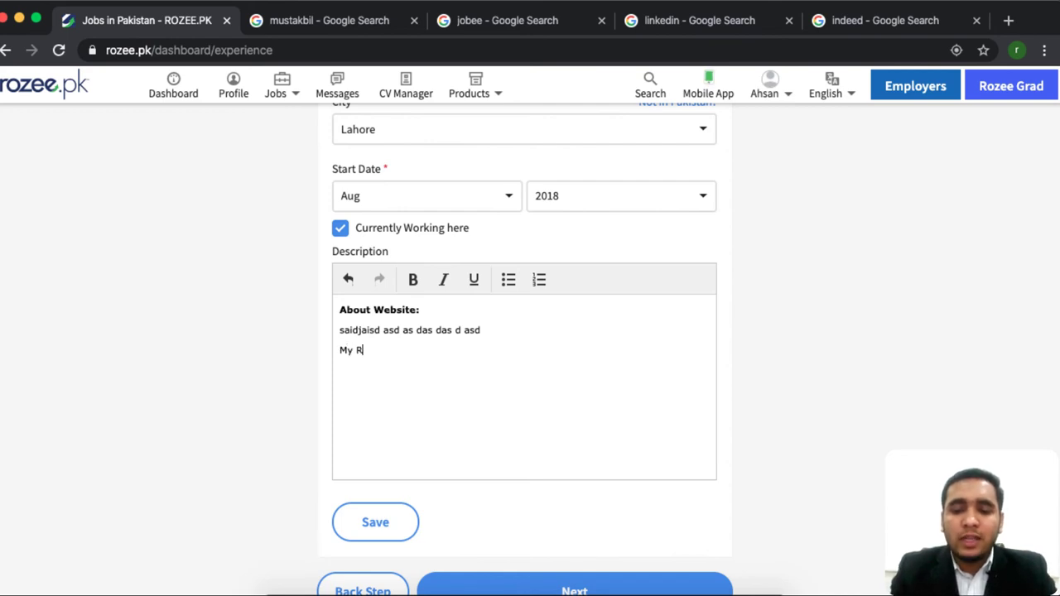
Step: Add the bold heading "My Role:" to the job description with the plain line "developer" below it
{"action": "key", "text": "super+b"}
{"action": "key", "text": "Right"}
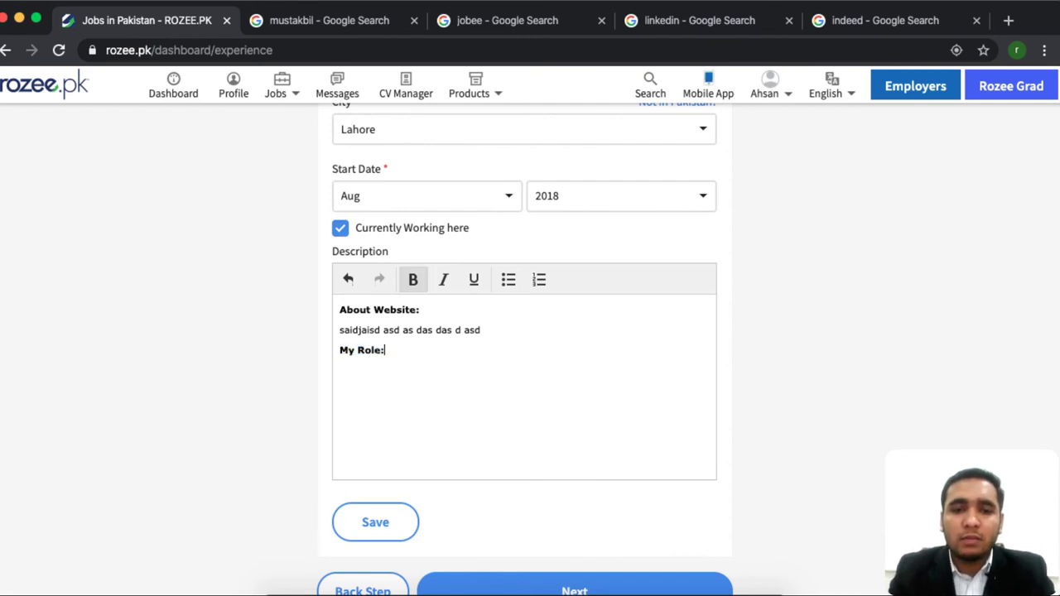
{"action": "key", "text": "super+b"}
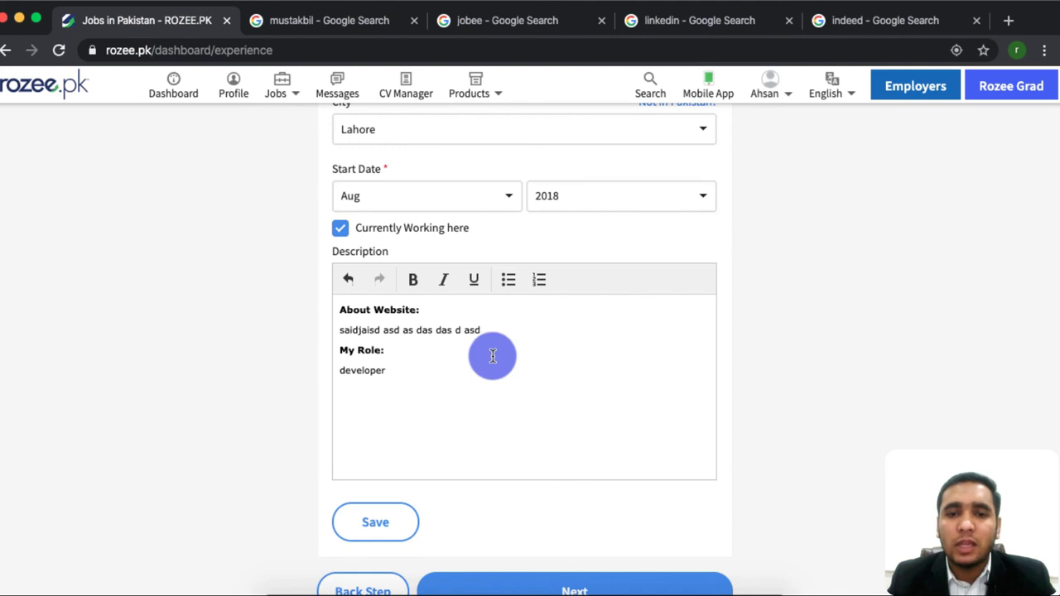
Step: Insert a bulleted list with html, css, js and php below the About Website text in the job description
{"action": "key", "text": "Return"}
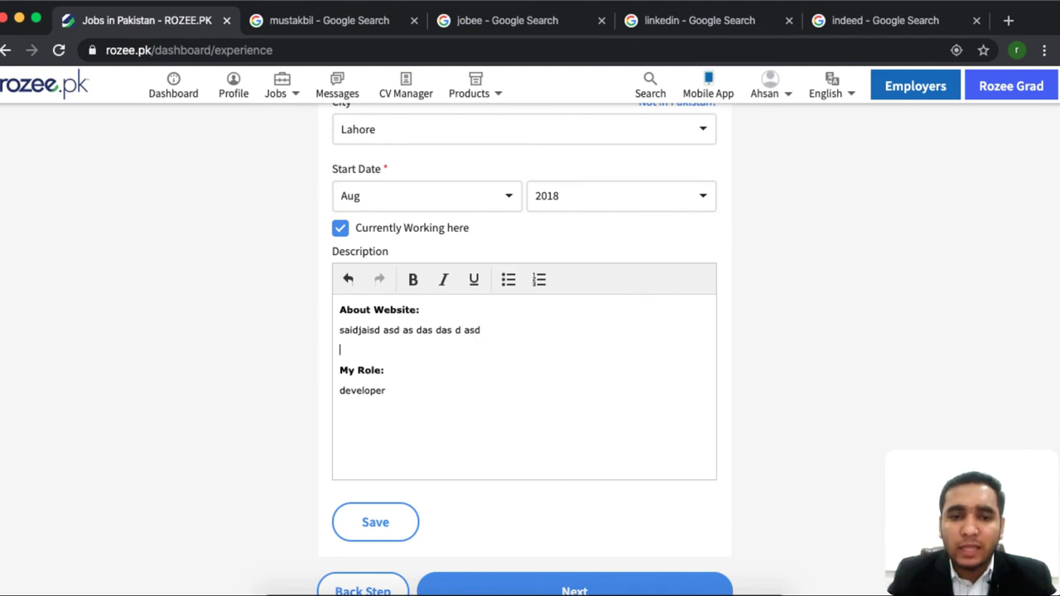
{"action": "left_click", "coordinate": [510, 282]}
{"action": "type", "text": "h"}
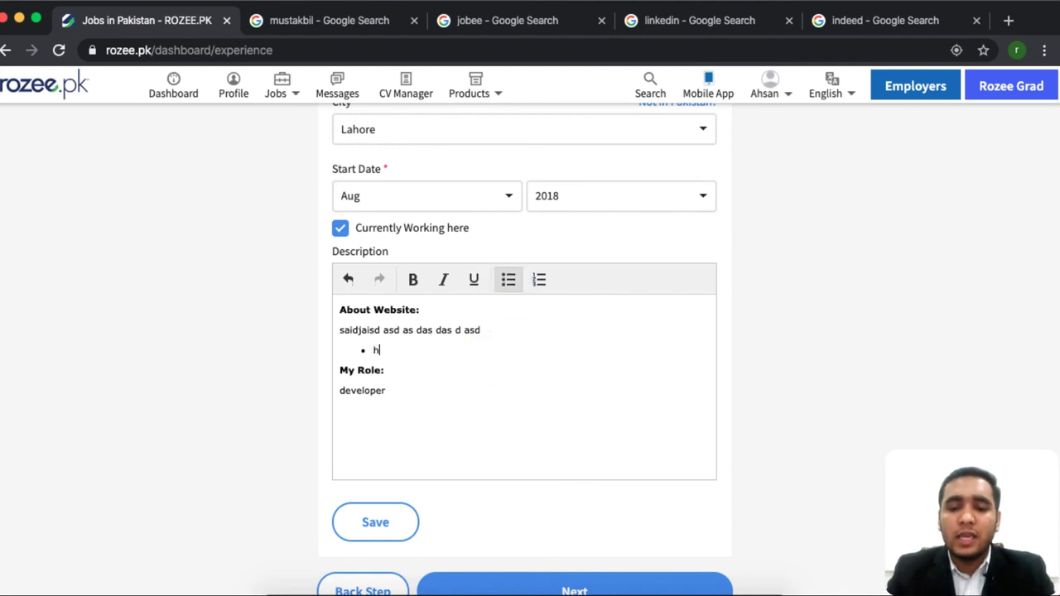
{"action": "type", "text": "tml"}
{"action": "key", "text": "Return"}
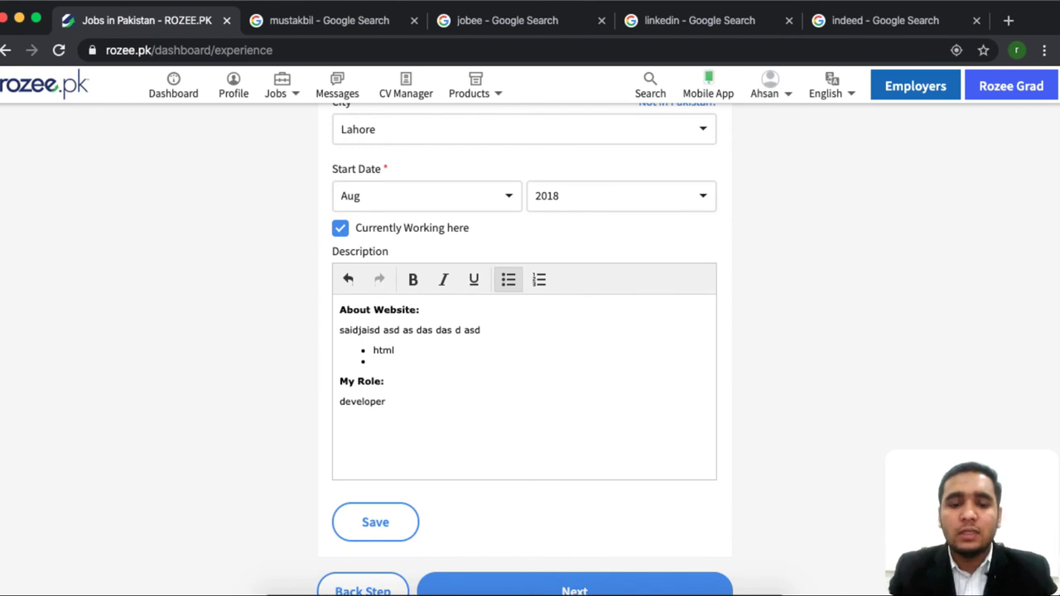
{"action": "type", "text": "css"}
{"action": "key", "text": "Return"}
{"action": "type", "text": "j"}
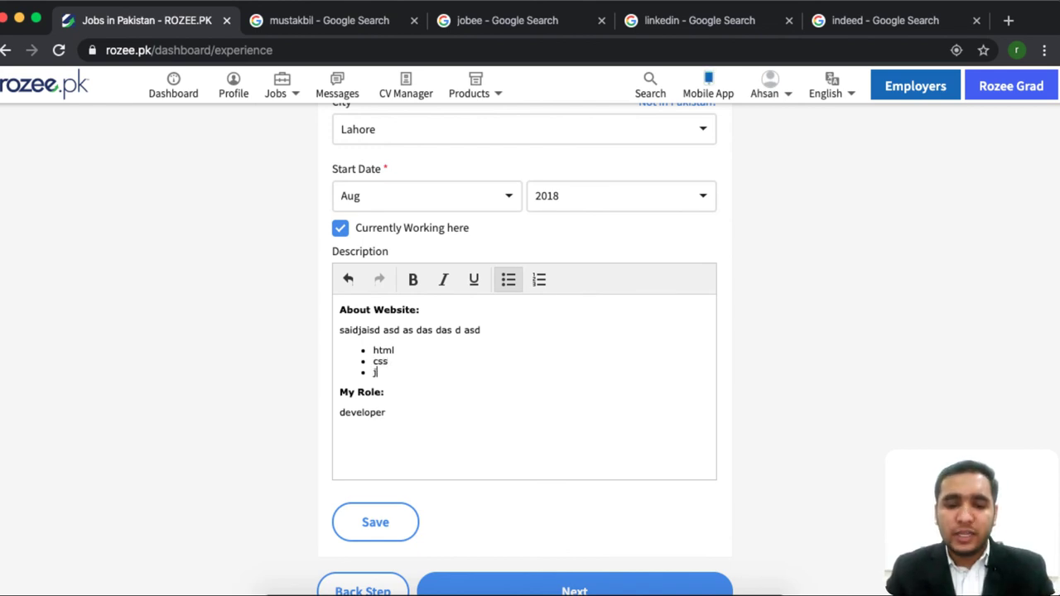
{"action": "type", "text": "s"}
{"action": "key", "text": "Return"}
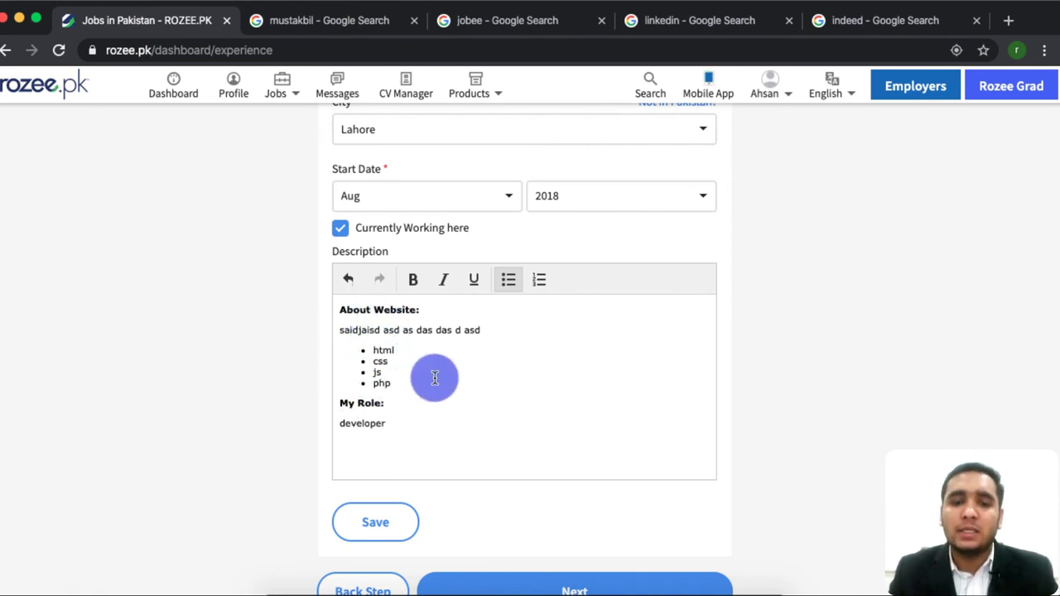
Step: Save the completed Freelance Developer job experience
{"action": "left_click", "coordinate": [373, 528]}
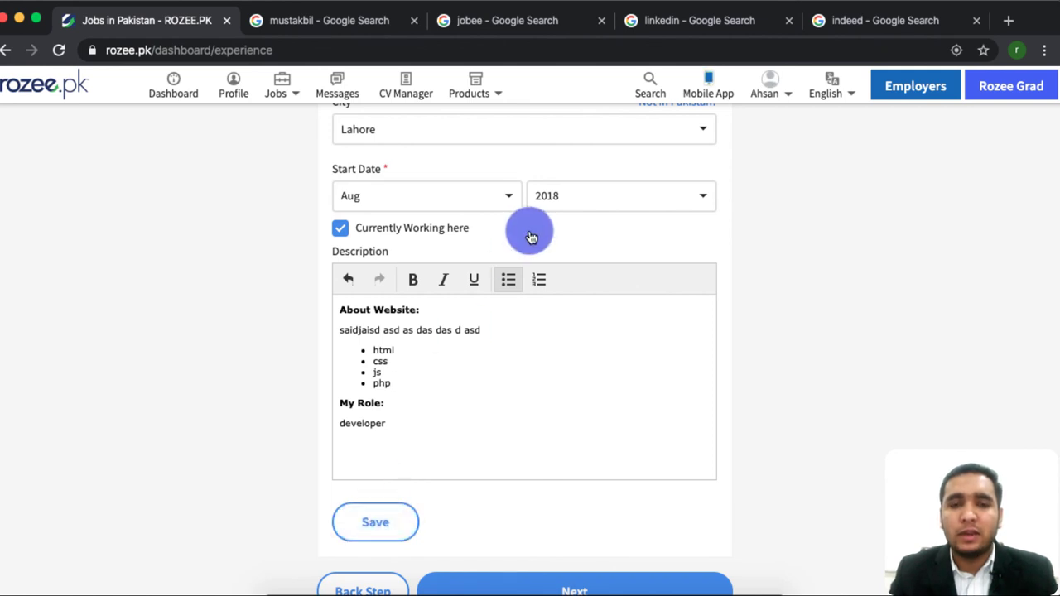
{"action": "scroll", "coordinate": [426, 387], "scroll_direction": "down", "scroll_amount": 2}
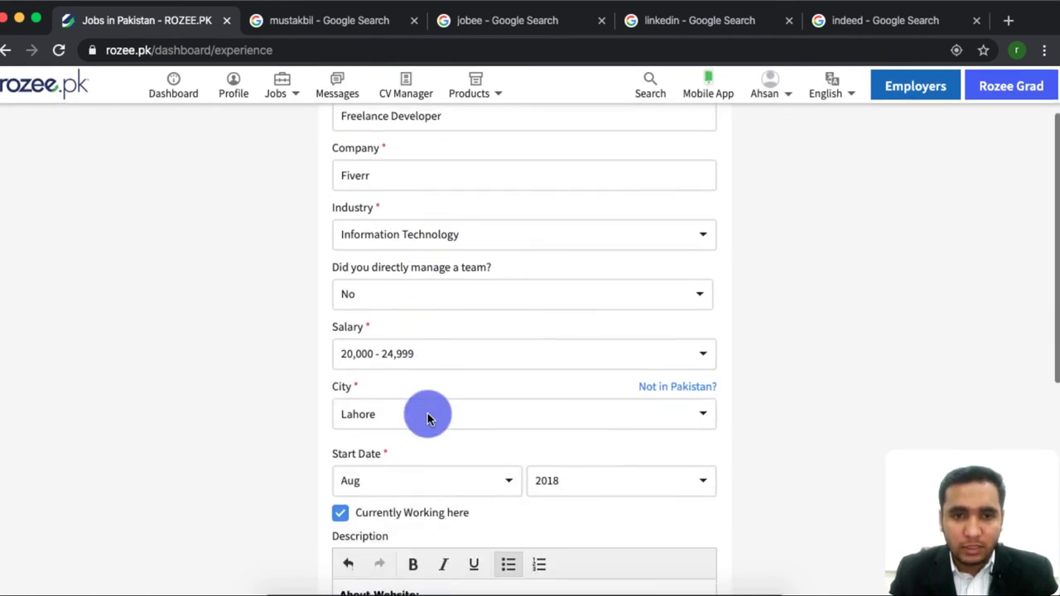
Step: Replace the entire job description with the plain text "Freelancer in fiverr." and save the Freelance Developer experience
{"action": "scroll", "coordinate": [425, 414], "scroll_direction": "up", "scroll_amount": 2}
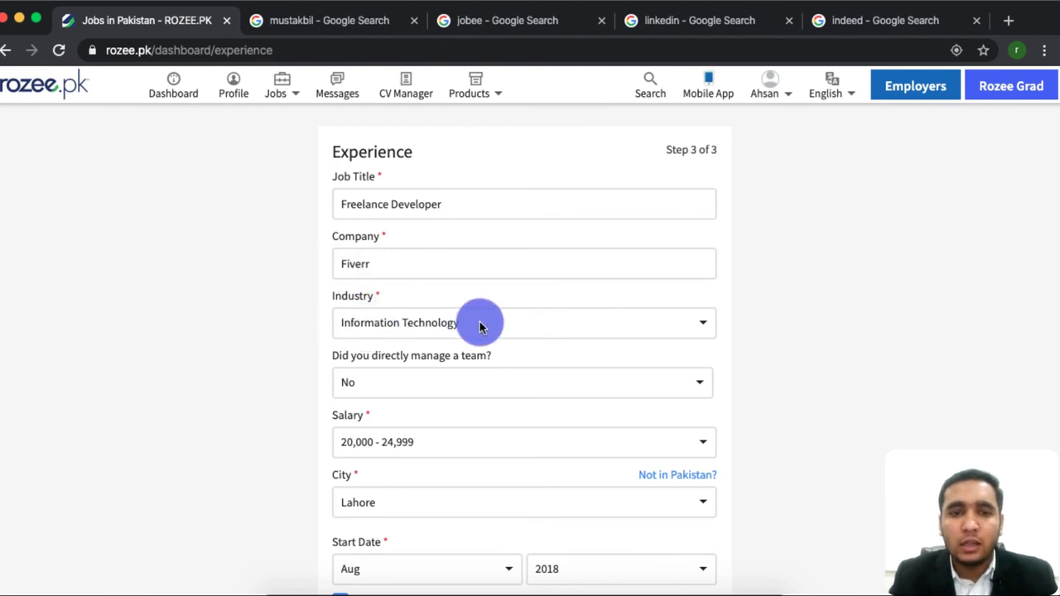
{"action": "scroll", "coordinate": [407, 414], "scroll_direction": "down", "scroll_amount": 3}
{"action": "scroll", "coordinate": [407, 414], "scroll_direction": "down", "scroll_amount": 1}
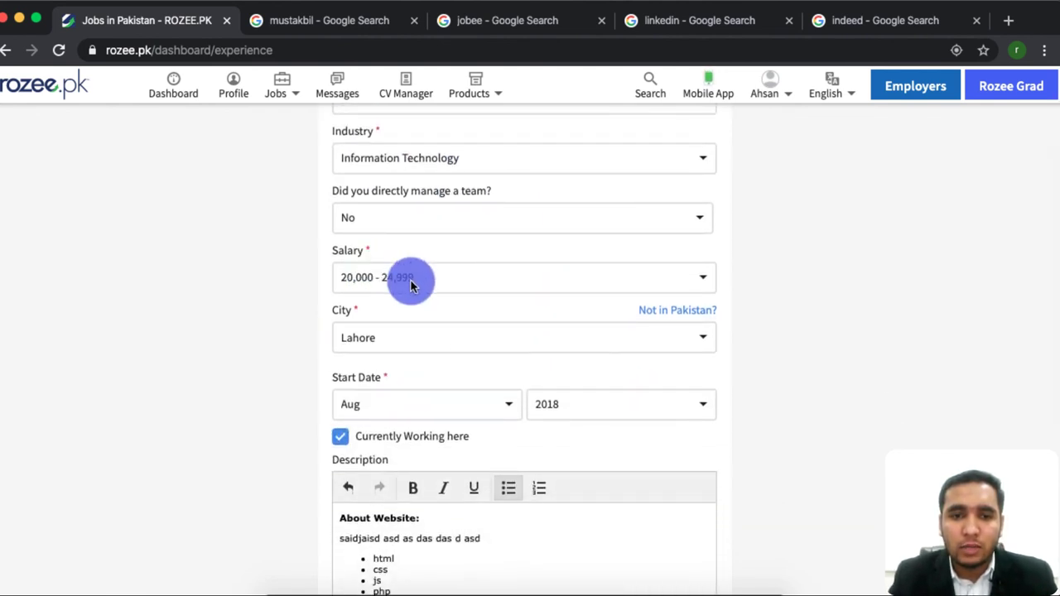
{"action": "scroll", "coordinate": [343, 402], "scroll_direction": "down", "scroll_amount": 2}
{"action": "scroll", "coordinate": [373, 339], "scroll_direction": "down", "scroll_amount": 3}
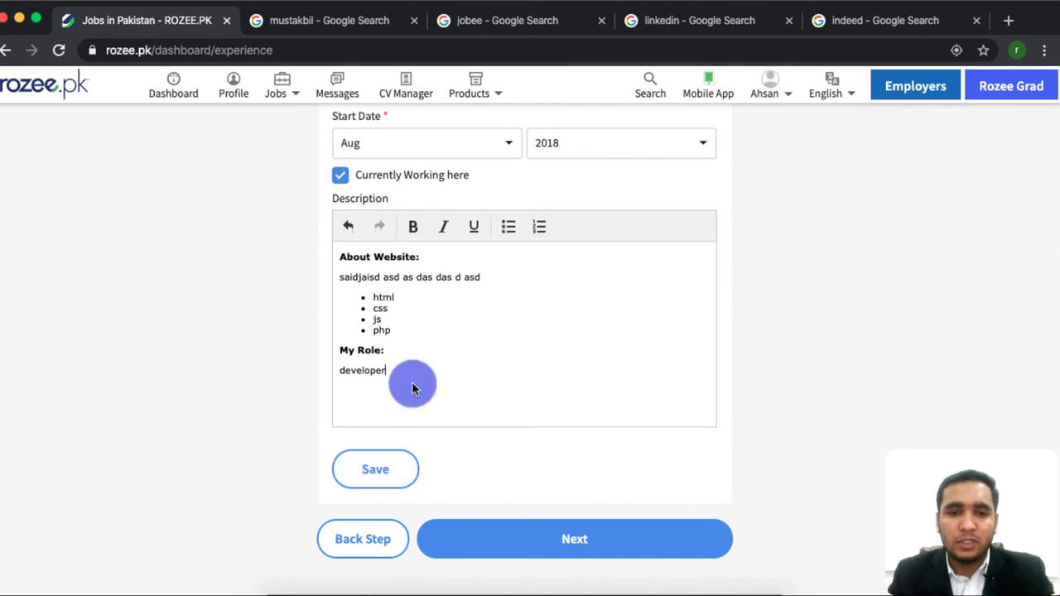
{"action": "key", "text": "super+q"}
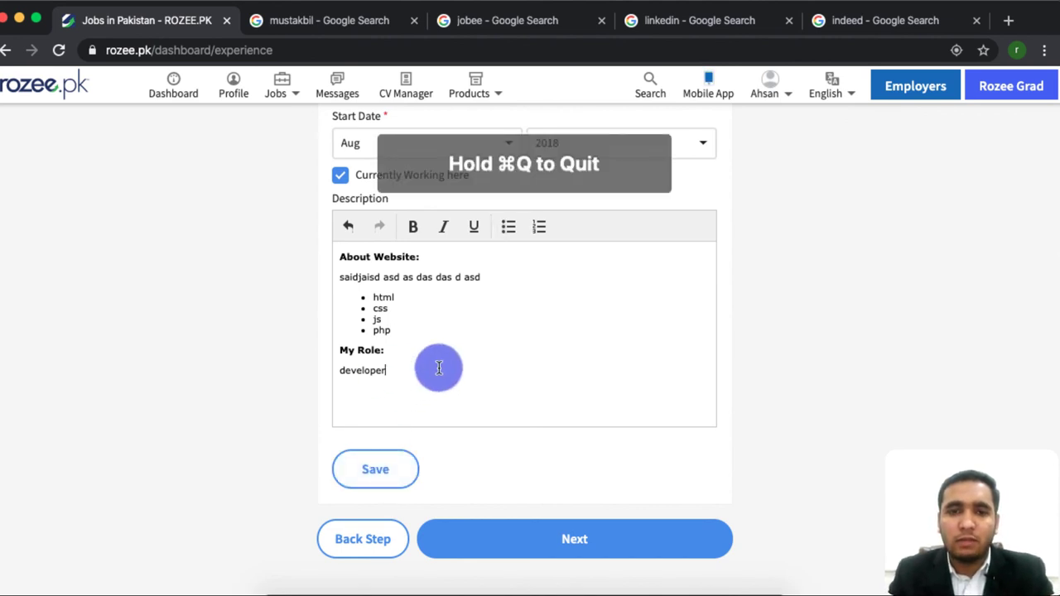
{"action": "key", "text": "super+a"}
{"action": "type", "text": "Freelan"}
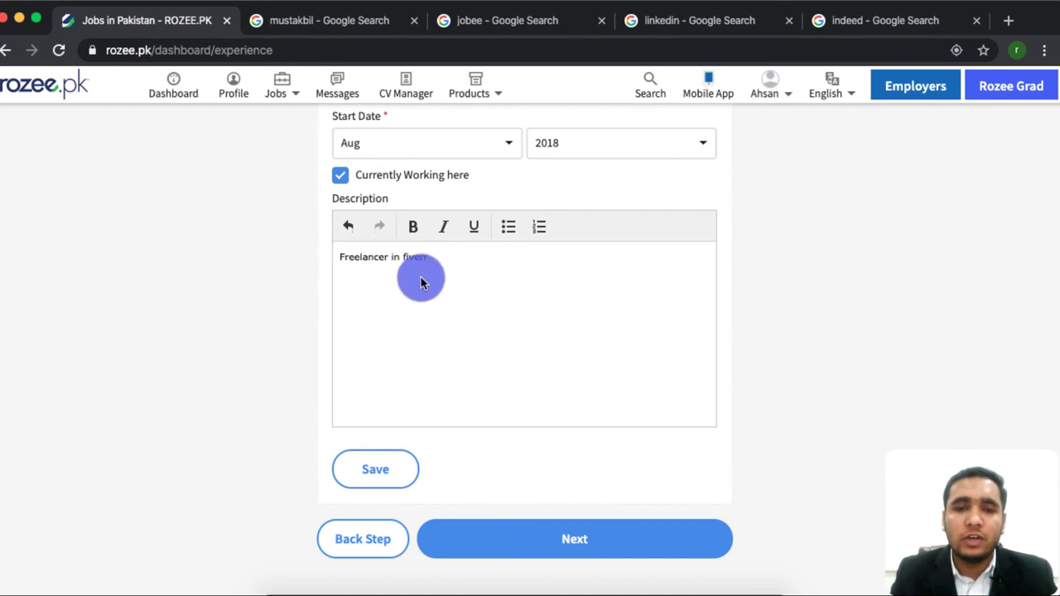
{"action": "left_click_drag", "start_coordinate": [432, 258], "coordinate": [406, 273]}
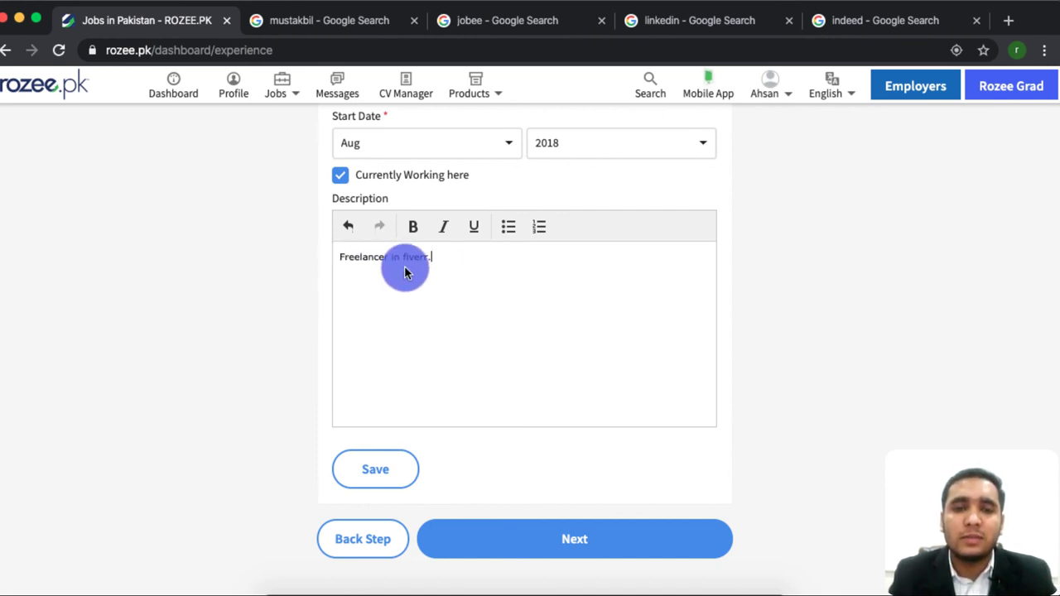
{"action": "left_click", "coordinate": [417, 321]}
{"action": "left_click", "coordinate": [394, 482]}
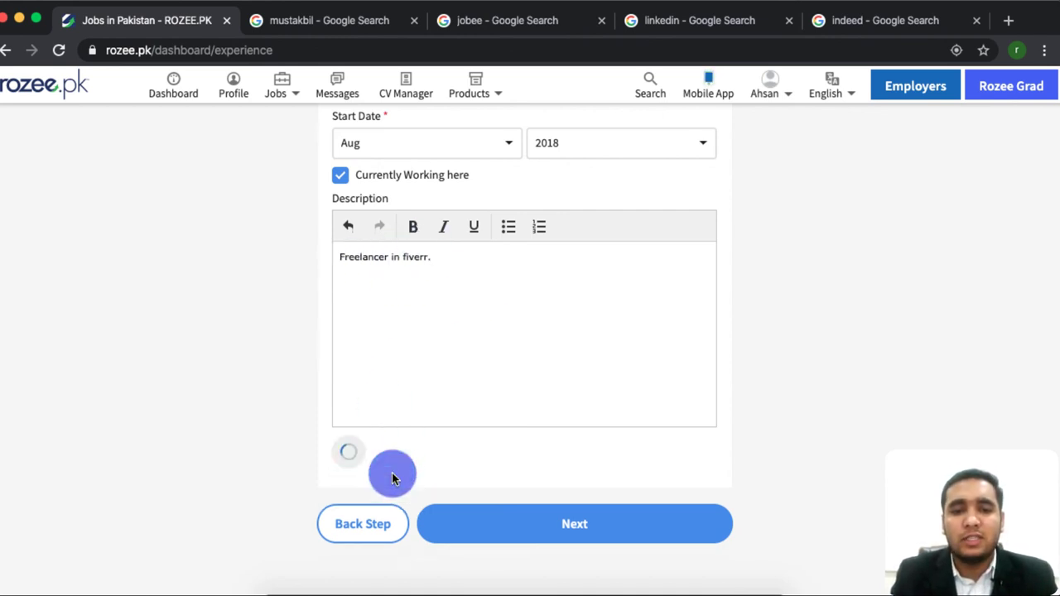